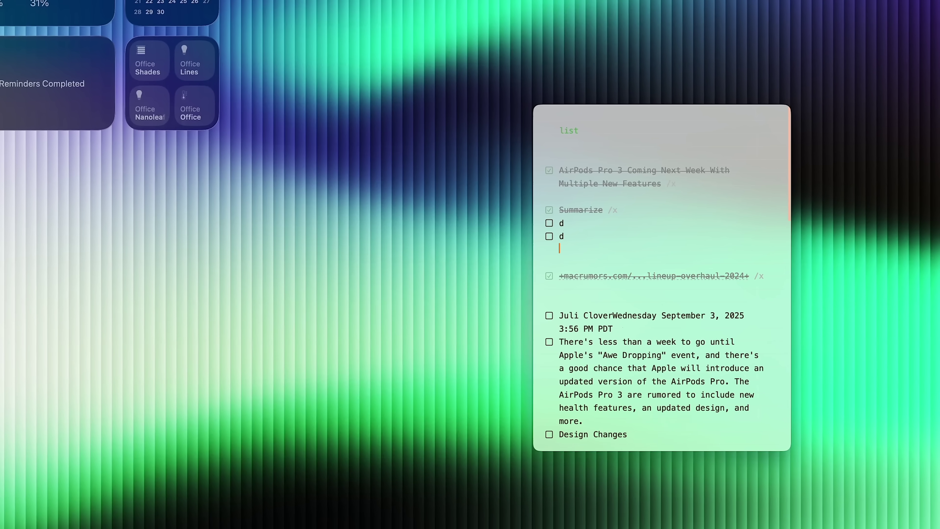
Step: Add a third "d" item beneath Summarize in the checklist and check off the "d" items
{"action": "type", "text": "d"}
{"action": "key", "text": "Up"}
{"action": "key", "text": "Up"}
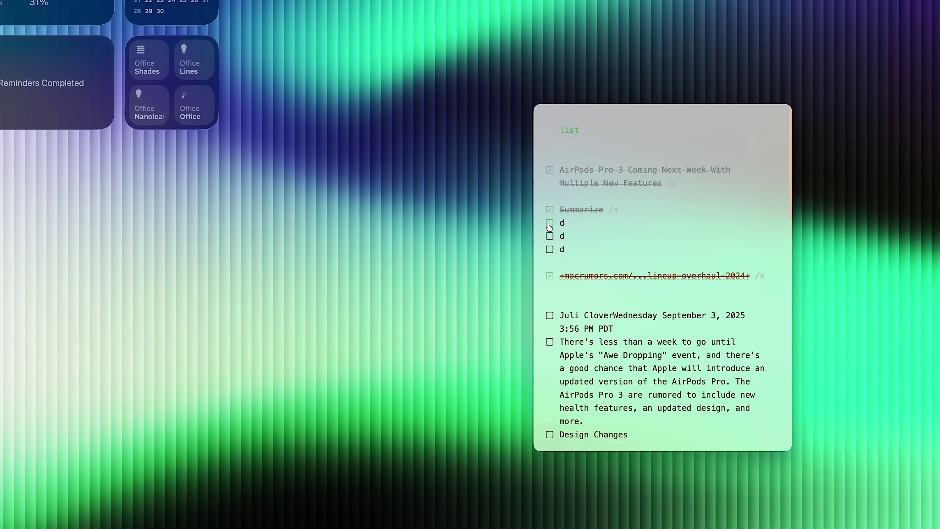
{"action": "left_click", "coordinate": [550, 223]}
{"action": "left_click", "coordinate": [550, 237]}
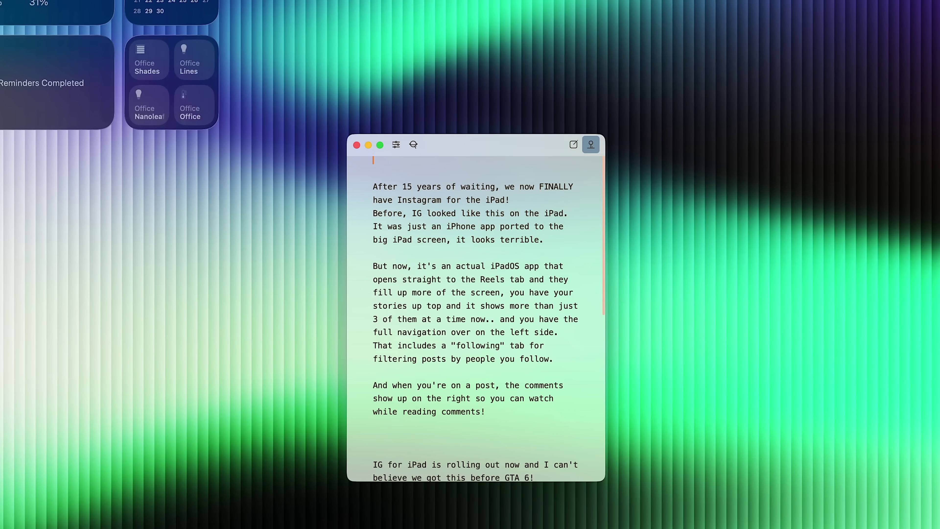
Step: Bring up the AirPods Pro 3 article in the browser and move the Instagram for iPad note beside it
{"action": "key", "text": "super+w"}
{"action": "key", "text": "super+alt+n"}
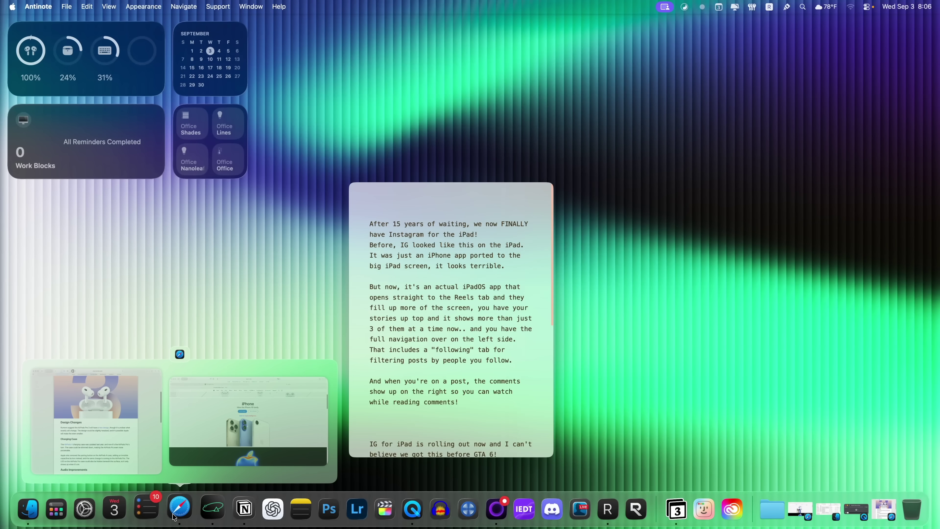
{"action": "left_click", "coordinate": [181, 509]}
{"action": "left_click_drag", "start_coordinate": [504, 194], "coordinate": [681, 181]}
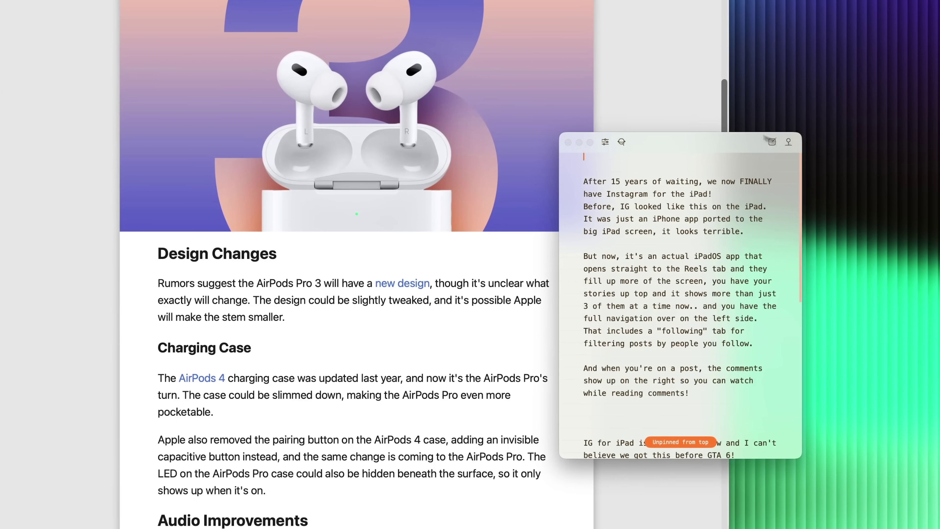
Step: Bring the article in front of the note, pin the note to the top and shift it off the article text
{"action": "left_click", "coordinate": [584, 127]}
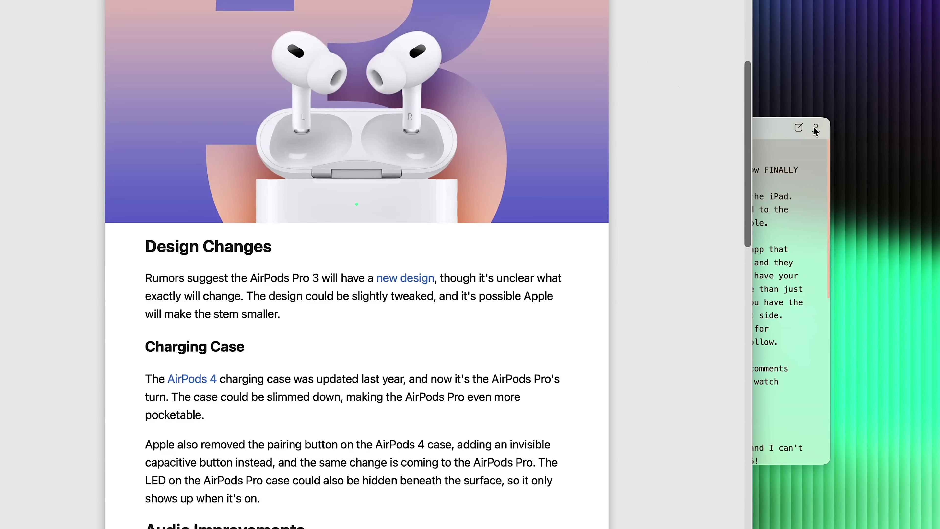
{"action": "left_click", "coordinate": [782, 131]}
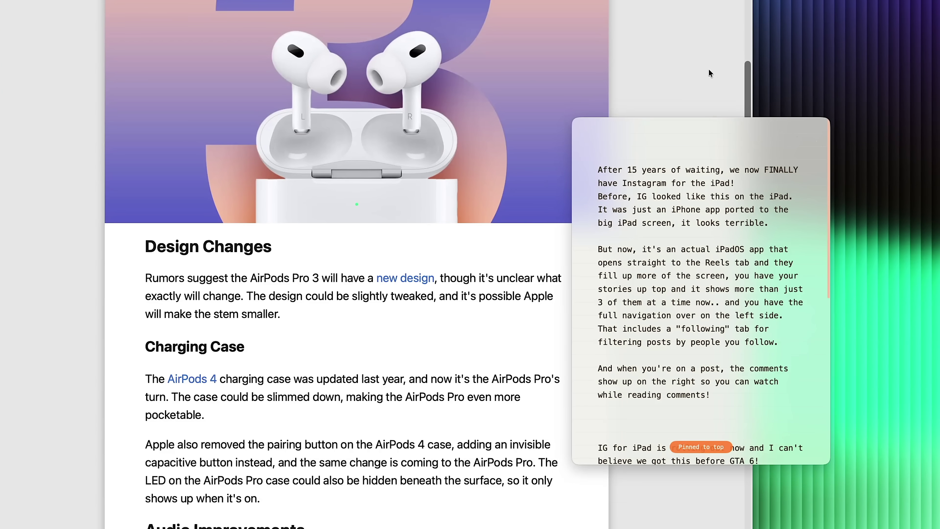
{"action": "left_click_drag", "start_coordinate": [729, 127], "coordinate": [793, 140]}
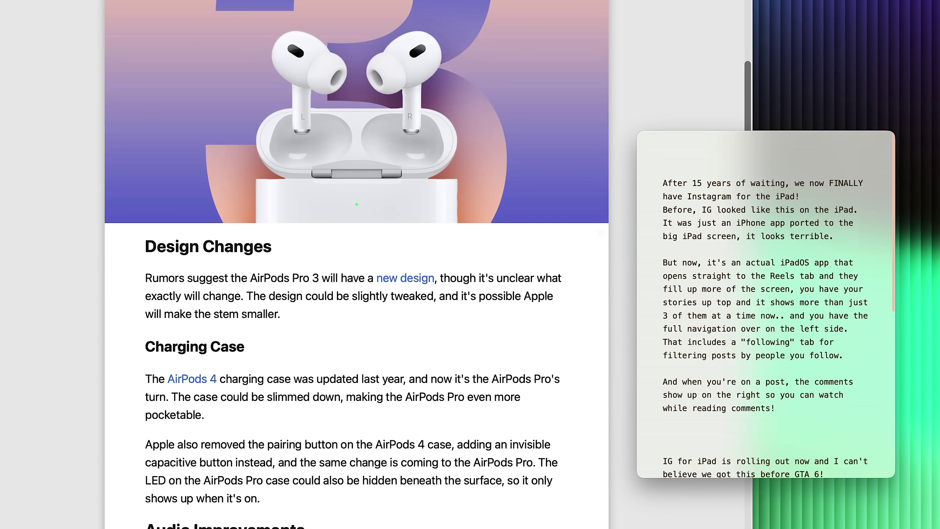
Step: Activate auto-paste in the note by inserting the "paste" keyword on its first line
{"action": "key", "text": "super"}
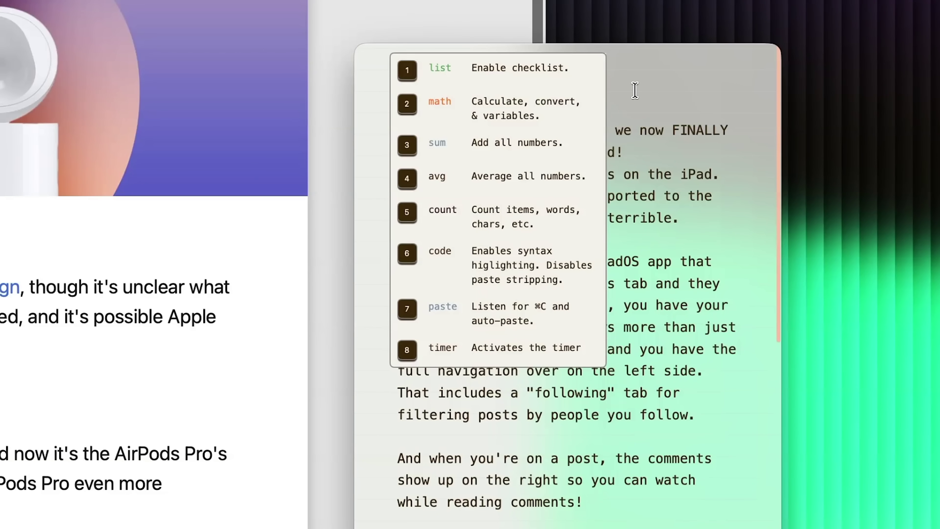
{"action": "key", "text": "7"}
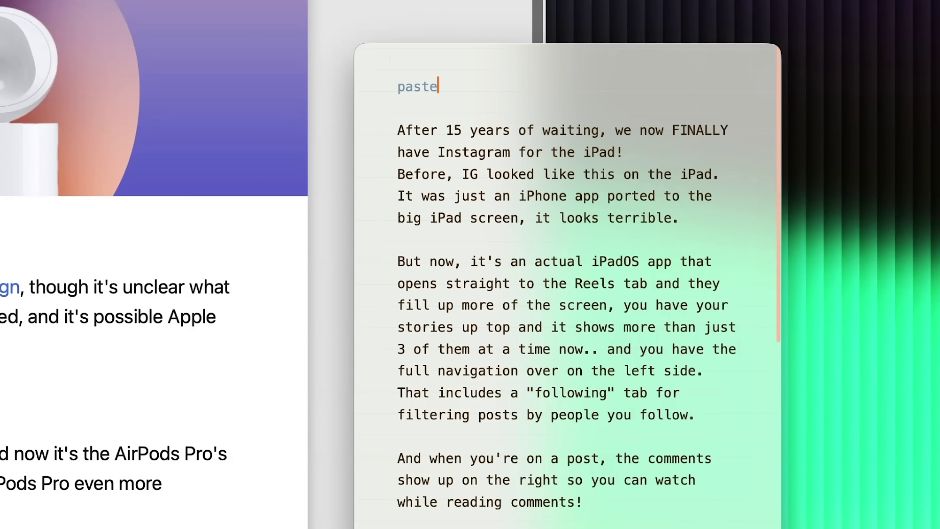
{"action": "key", "text": "Return"}
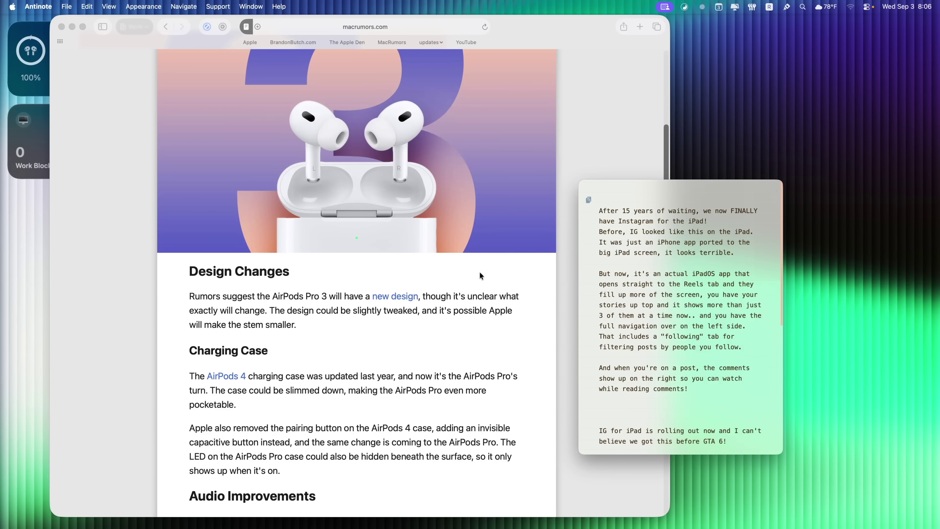
Step: Copy the AirPods Pro 3 article's headline through its introductory paragraph into the auto-pasting note
{"action": "left_click", "coordinate": [352, 285]}
{"action": "scroll", "coordinate": [352, 284], "scroll_direction": "up", "scroll_amount": 10}
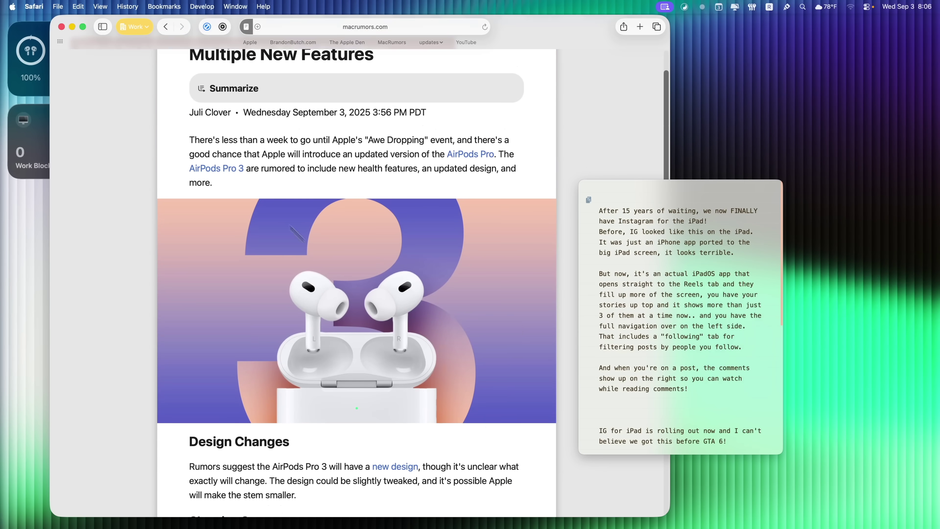
{"action": "left_click_drag", "start_coordinate": [188, 99], "coordinate": [489, 239]}
{"action": "key", "text": "super+v"}
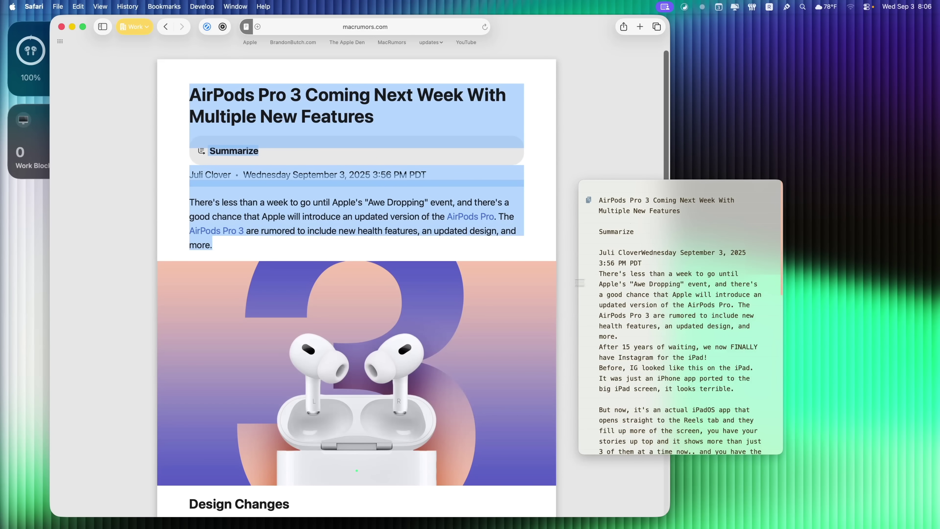
Step: Copy the article's Design Changes heading and paragraph into the note, and stop auto-pasting
{"action": "scroll", "coordinate": [270, 284], "scroll_direction": "down", "scroll_amount": 7}
{"action": "left_click_drag", "start_coordinate": [200, 240], "coordinate": [414, 296]}
{"action": "key", "text": "super+c"}
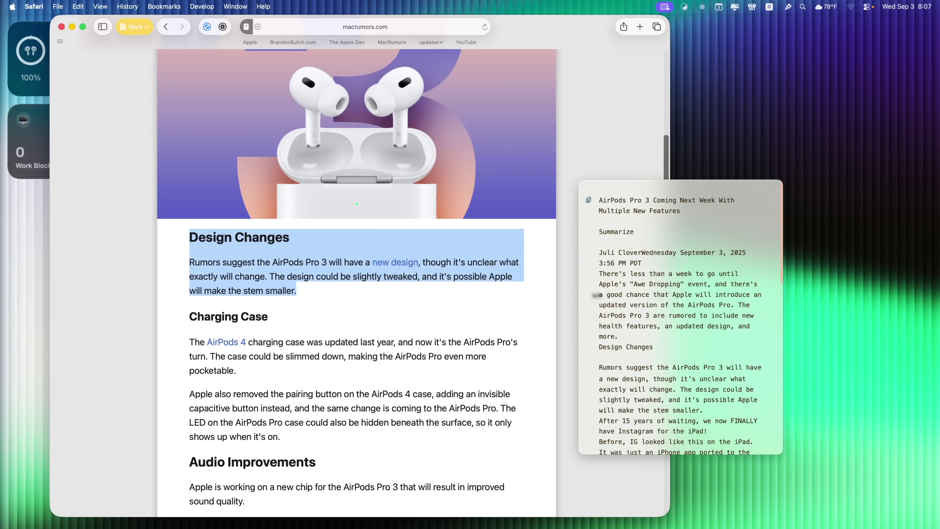
{"action": "left_click", "coordinate": [589, 199]}
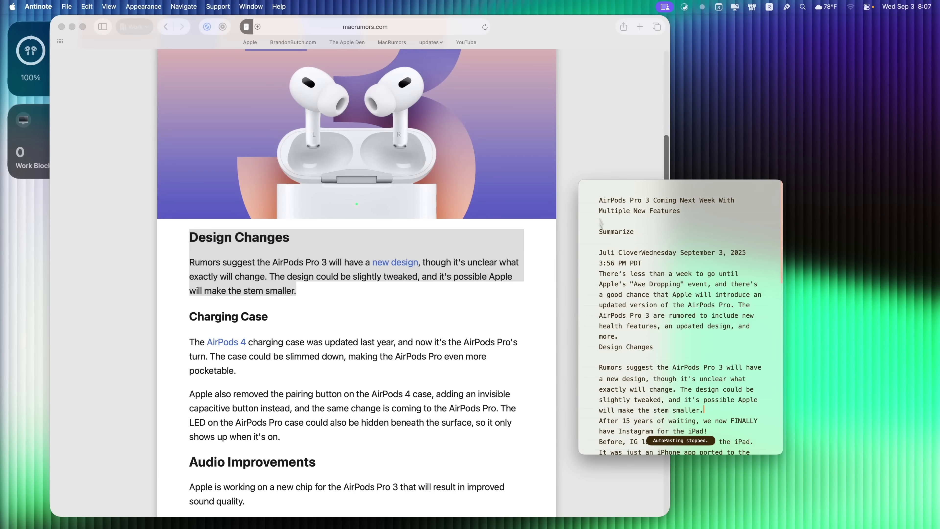
Step: Make room at the start of the note and take a screenshot of the article's Charging Case and Audio Improvements text
{"action": "key", "text": "super+Up"}
{"action": "key", "text": "Return"}
{"action": "key", "text": "Return"}
{"action": "key", "text": "Up"}
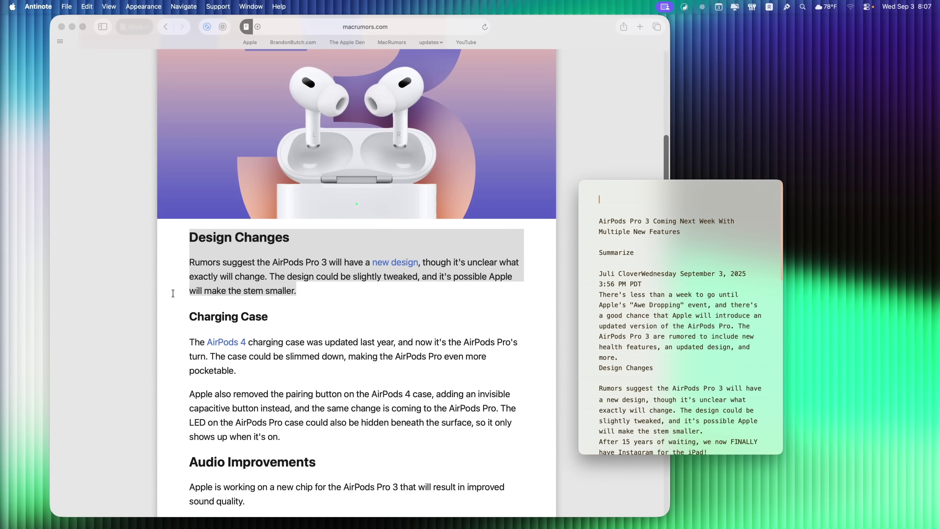
{"action": "mouse_move", "coordinate": [174, 294]}
{"action": "left_mouse_down"}
{"action": "mouse_move", "coordinate": [267, 404]}
{"action": "mouse_move", "coordinate": [481, 507]}
{"action": "mouse_move", "coordinate": [547, 518]}
{"action": "left_mouse_up"}
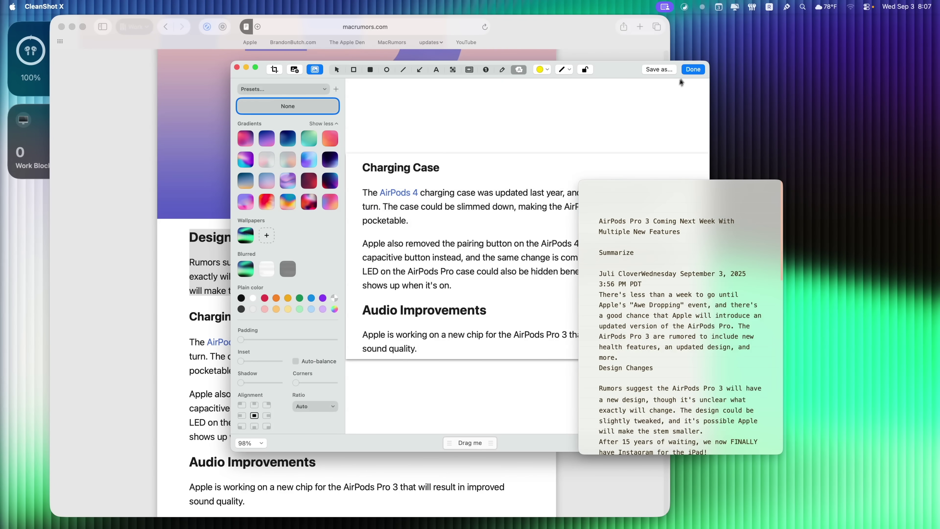
{"action": "left_click", "coordinate": [688, 71]}
Step: Place the screenshot into the note to extract its text, and copy the extracted lines
{"action": "left_click_drag", "start_coordinate": [863, 441], "coordinate": [660, 211]}
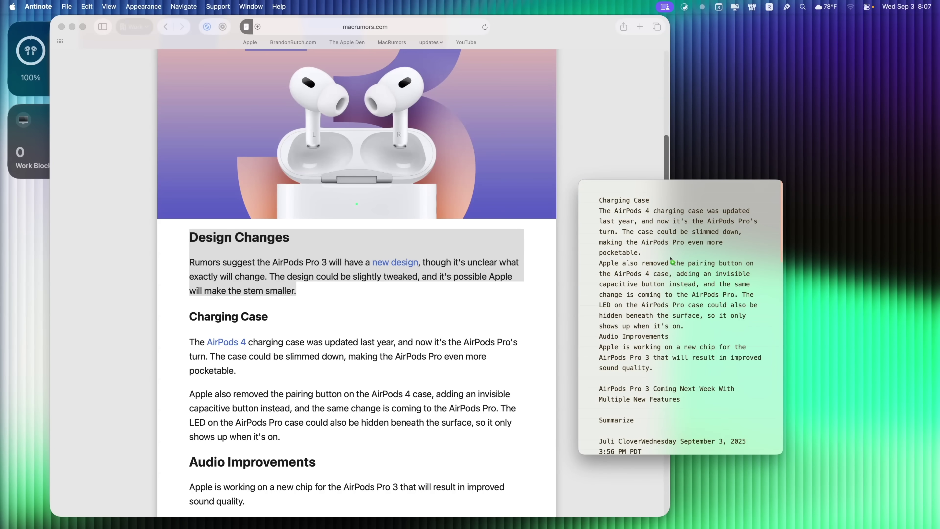
{"action": "left_click_drag", "start_coordinate": [601, 211], "coordinate": [654, 368]}
{"action": "key", "text": "super+c"}
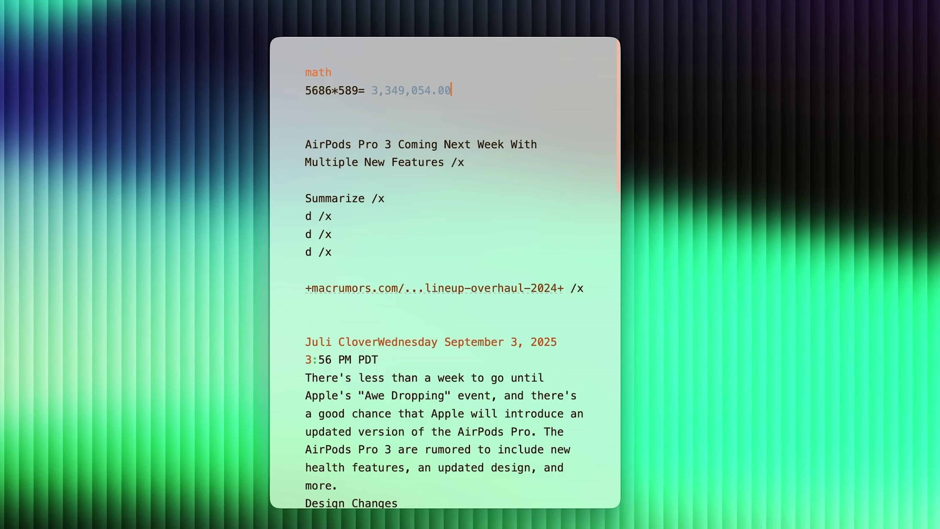
Step: Add the calculations "67*76 usd to eu=" and "76 usd to cad=" on separate lines of the math note
{"action": "key", "text": "Return"}
{"action": "type", "text": "67*76 usd to eu="}
{"action": "key", "text": "Return"}
{"action": "type", "text": "76 usd to cad="}
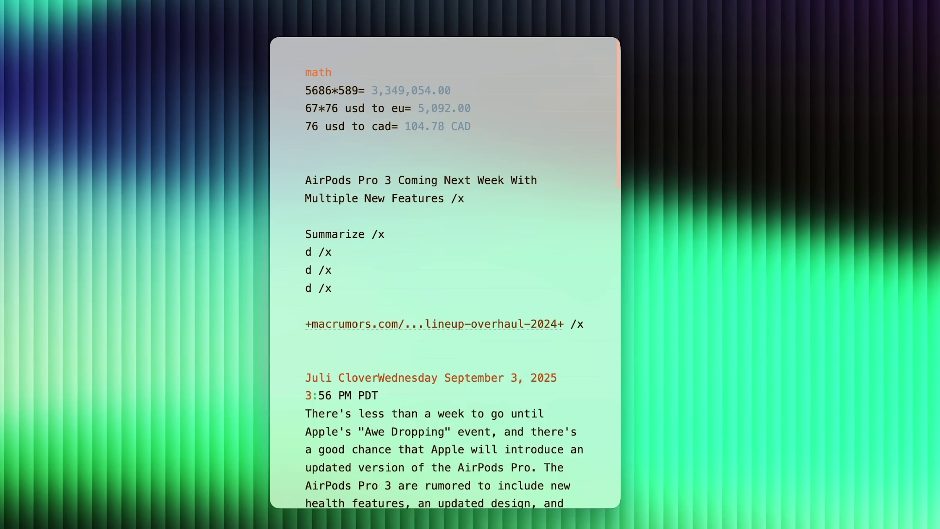
{"action": "key", "text": "Return"}
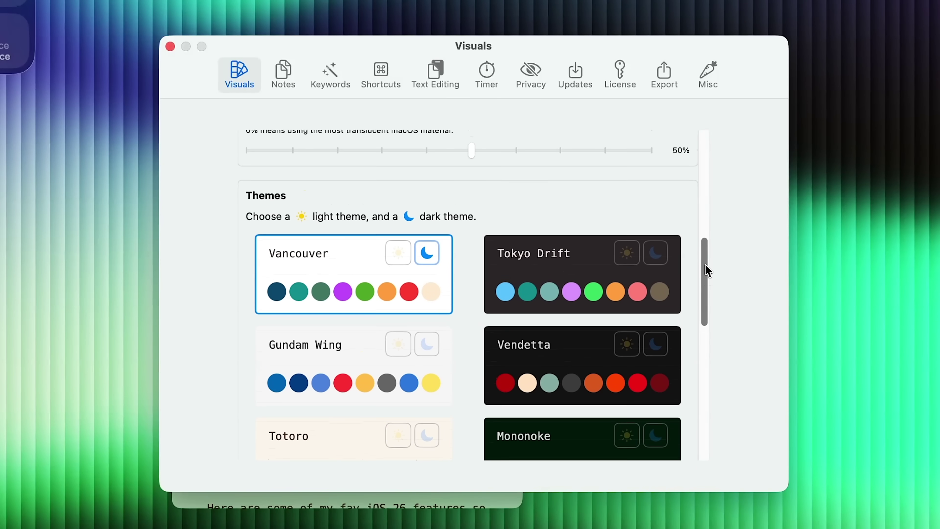
Step: Review the Visuals, Shortcuts and Timer settings, close them and reposition the note window
{"action": "left_click_drag", "start_coordinate": [708, 269], "coordinate": [703, 145]}
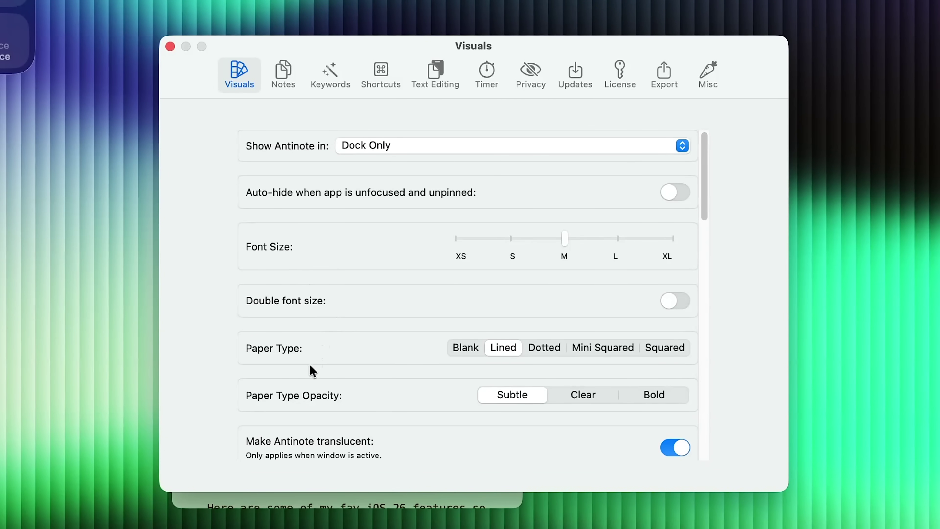
{"action": "left_click", "coordinate": [301, 83]}
{"action": "left_click", "coordinate": [382, 75]}
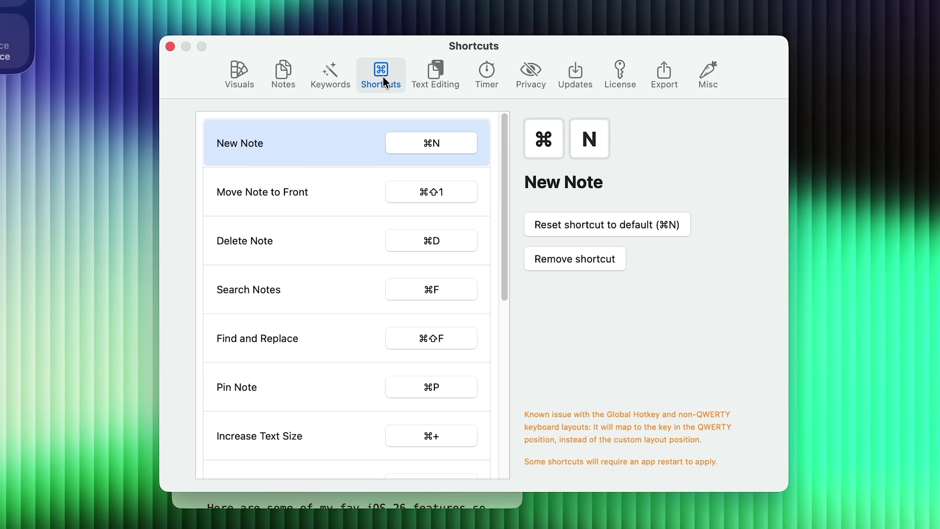
{"action": "left_click", "coordinate": [477, 76]}
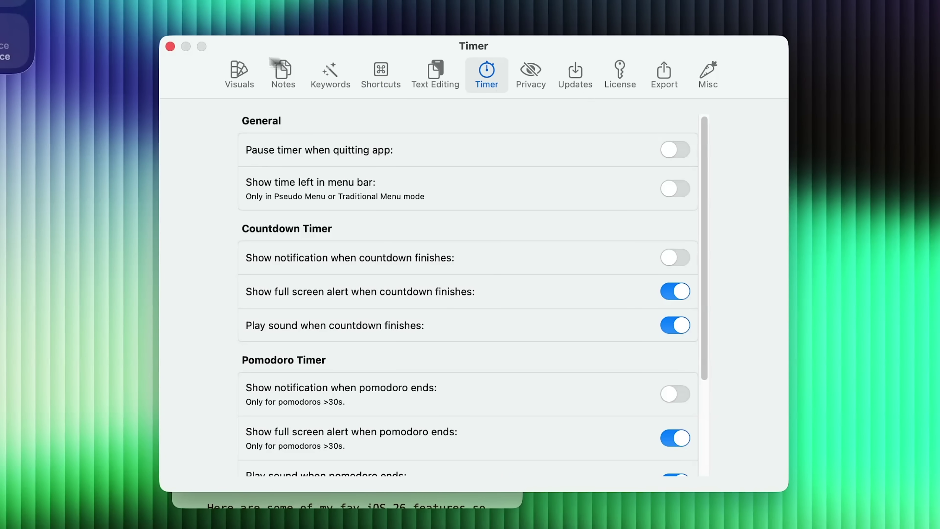
{"action": "left_click", "coordinate": [170, 47]}
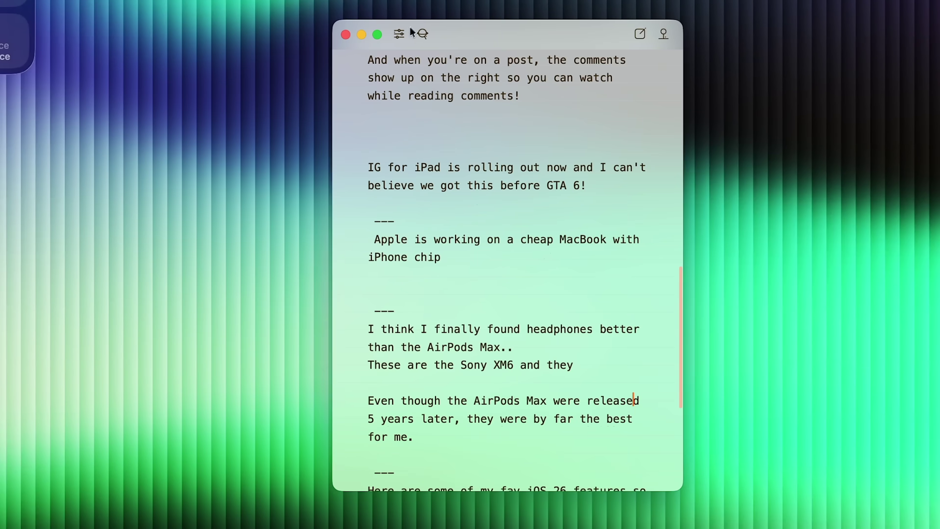
{"action": "left_click_drag", "start_coordinate": [412, 32], "coordinate": [237, 26]}
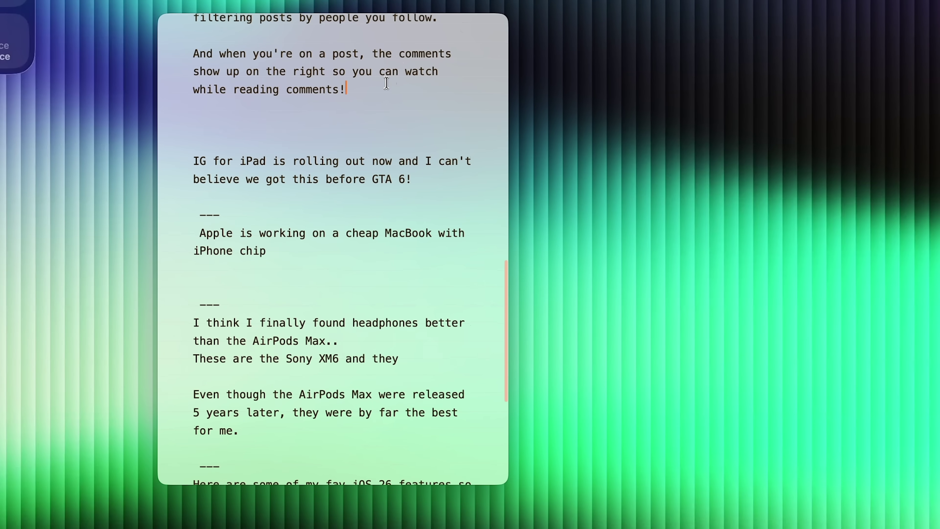
{"action": "scroll", "coordinate": [387, 130], "scroll_direction": "up", "scroll_amount": 15}
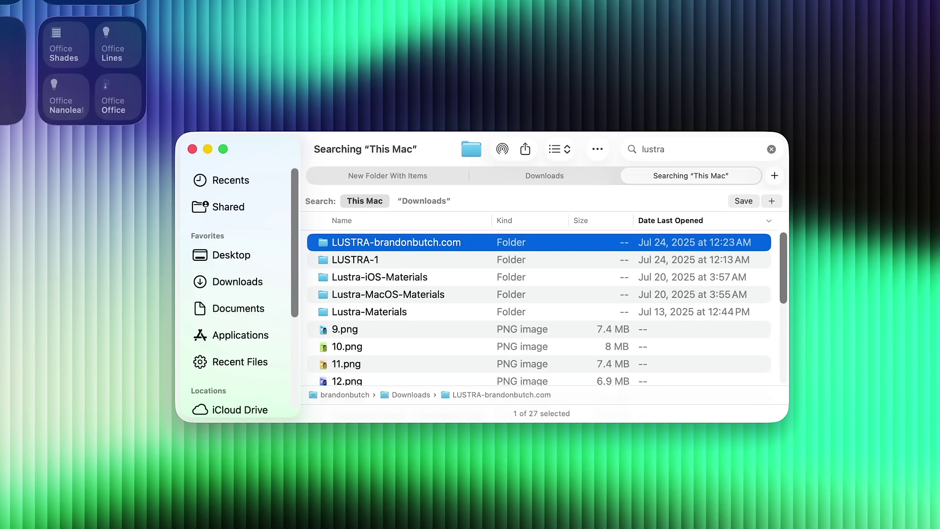
Step: Open the first LUSTRA folder from the search results and expand its iOSWallpapers folder
{"action": "left_click_drag", "start_coordinate": [434, 155], "coordinate": [443, 166]}
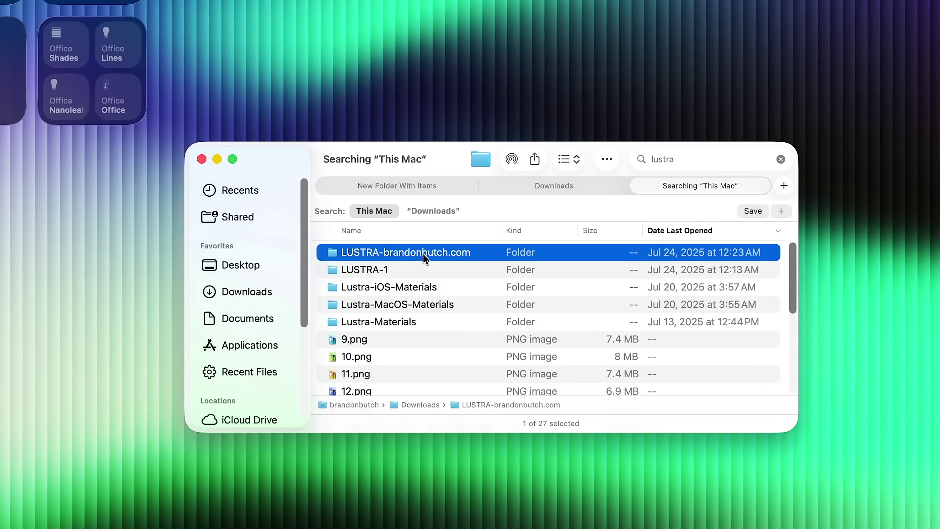
{"action": "double_click", "coordinate": [426, 255]}
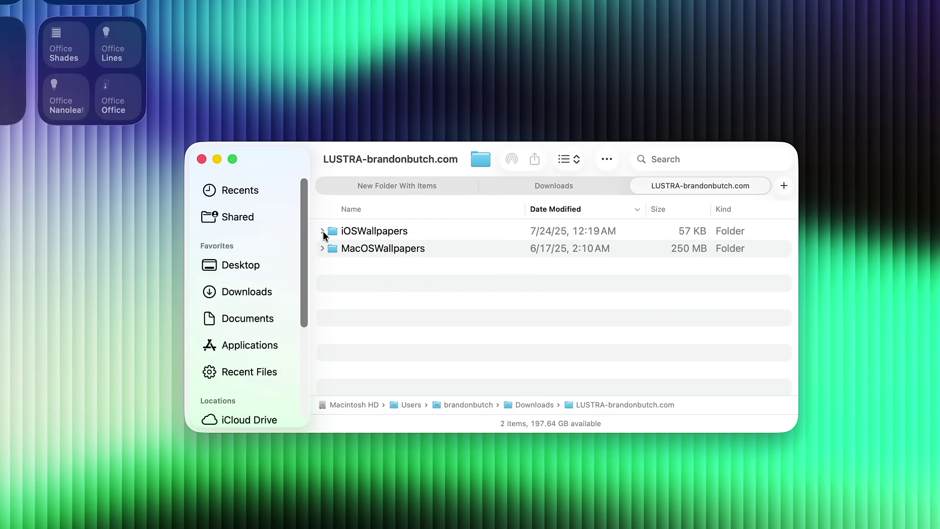
{"action": "left_click", "coordinate": [322, 231]}
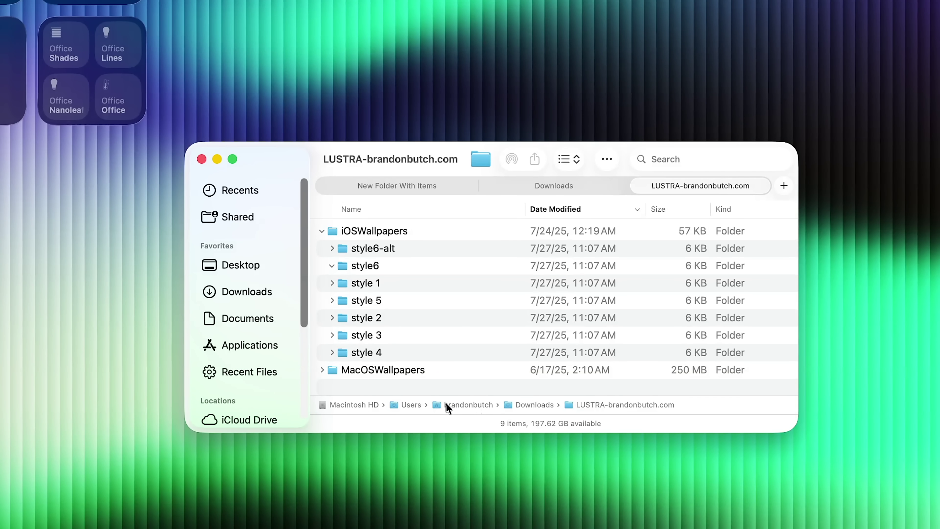
Step: Go to the home folder and search This Mac for "lustra"
{"action": "double_click", "coordinate": [441, 392]}
{"action": "scroll", "coordinate": [409, 279], "scroll_direction": "up", "scroll_amount": 5}
{"action": "key", "text": "cmd+f"}
{"action": "type", "text": "lustra"}
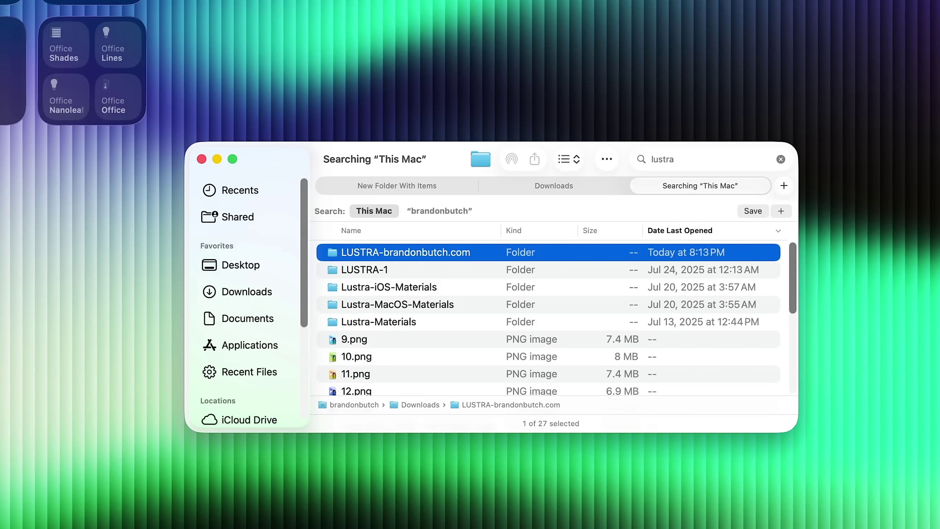
Step: Preview the first LUSTRA folder's contents with Quick Look, collapsing and re-expanding the MacOSWallpapers folder
{"action": "key", "text": "space"}
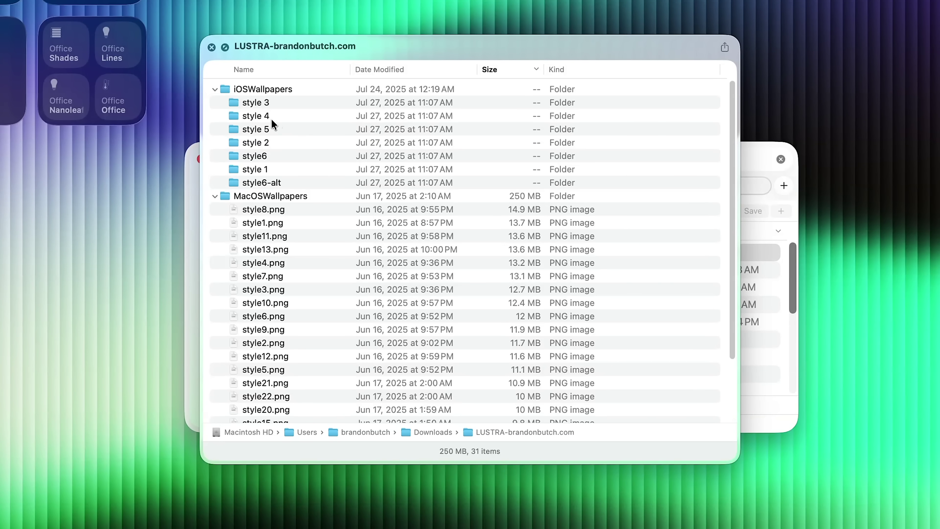
{"action": "left_click", "coordinate": [215, 197]}
{"action": "left_click", "coordinate": [215, 197]}
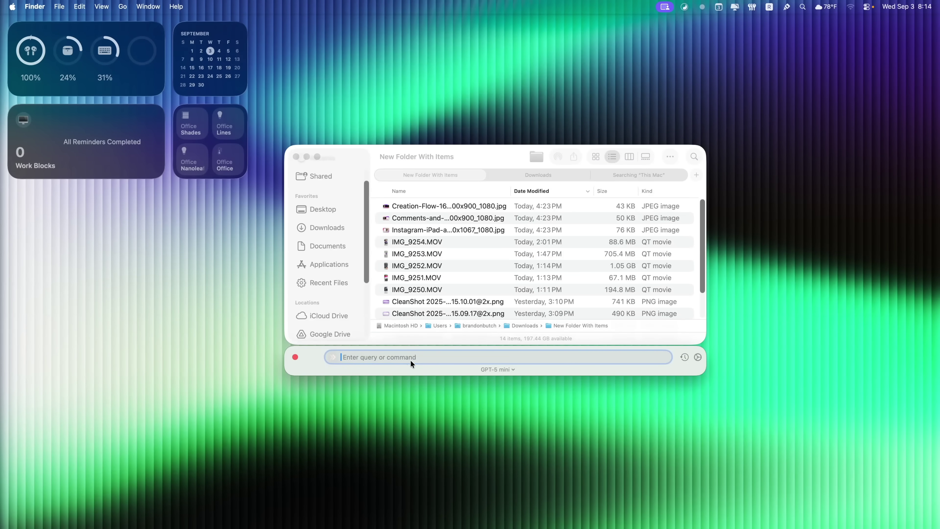
Step: Choose GPT-5 mini as the AI model for the command bar attached to the folder window
{"action": "left_click", "coordinate": [357, 164]}
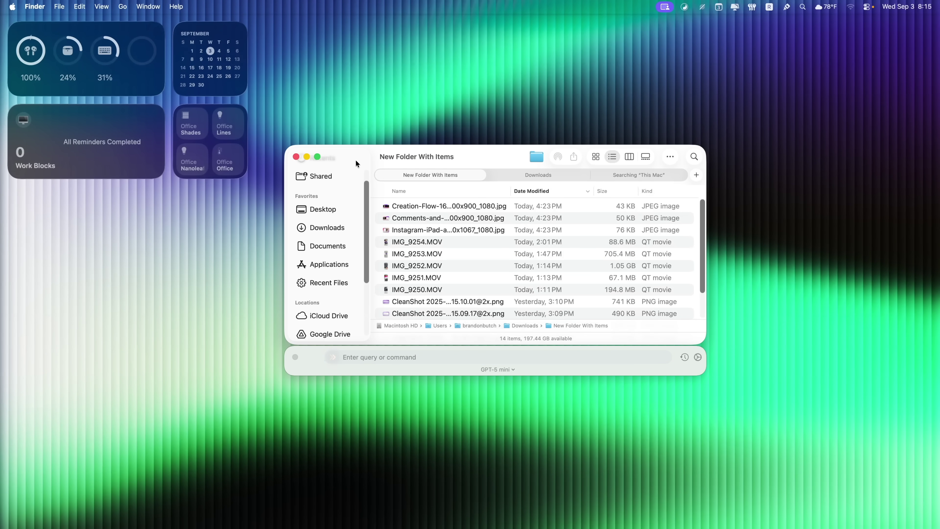
{"action": "left_click", "coordinate": [365, 357]}
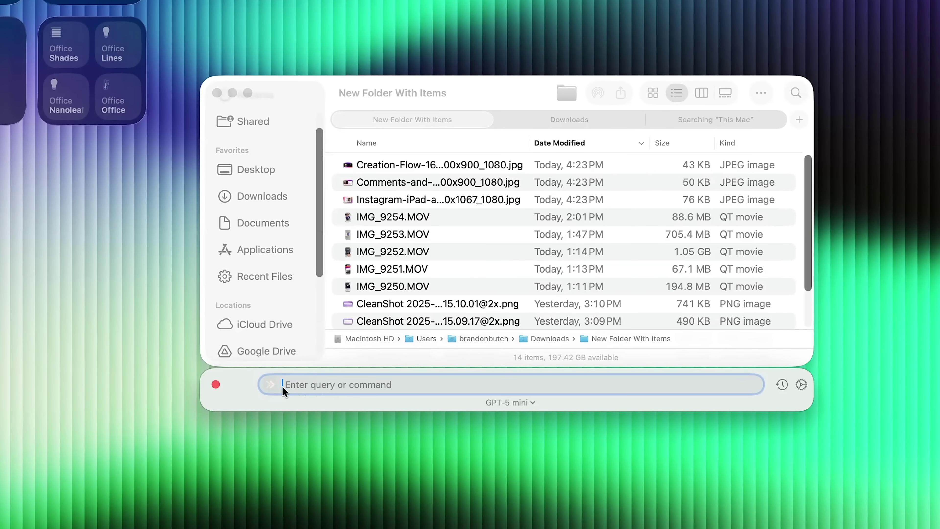
{"action": "left_click", "coordinate": [532, 403]}
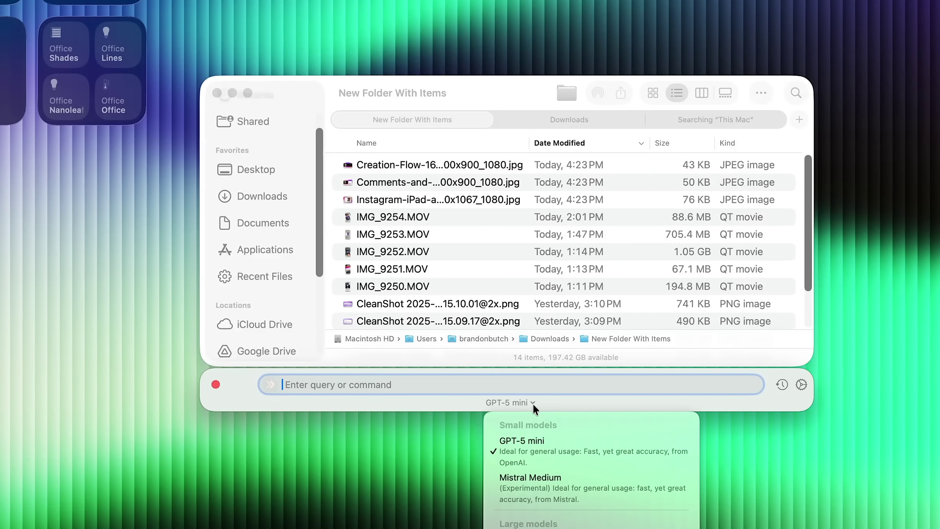
{"action": "left_click", "coordinate": [573, 441]}
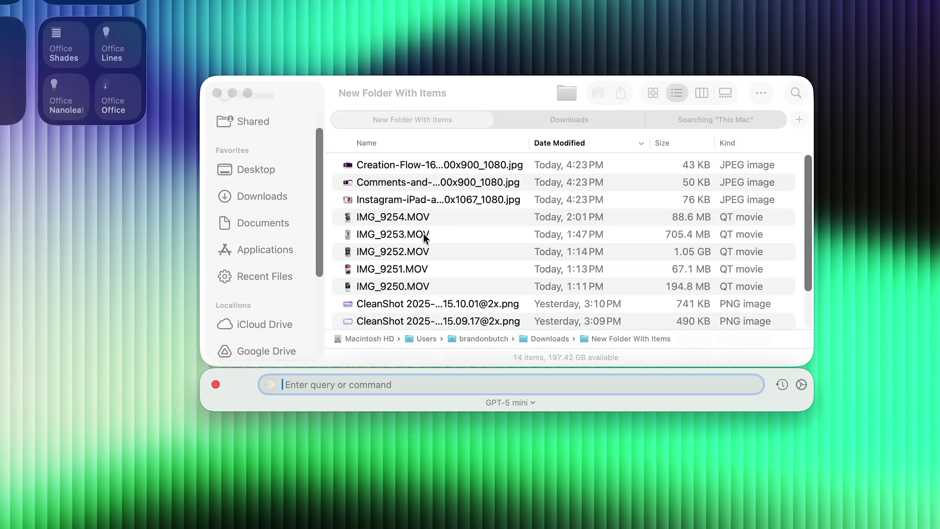
Step: Examine the Quick Actions offered for IMG_9254.MOV, leaving the file unchanged
{"action": "left_click", "coordinate": [425, 219]}
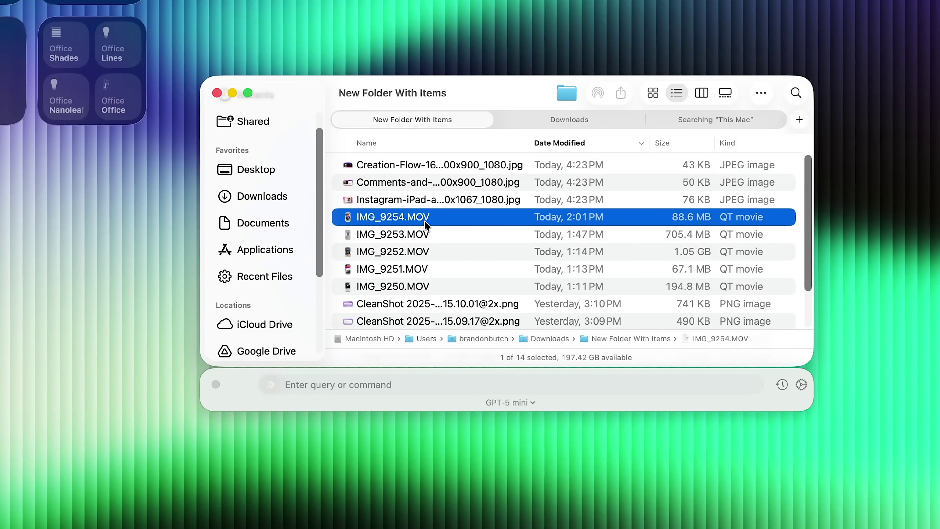
{"action": "right_click", "coordinate": [425, 218]}
{"action": "mouse_move", "coordinate": [545, 473]}
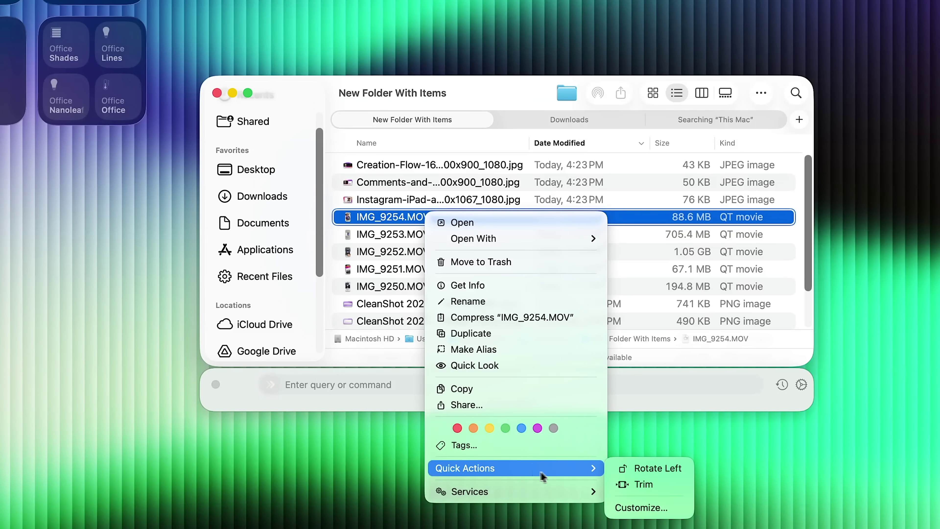
{"action": "left_click", "coordinate": [392, 209]}
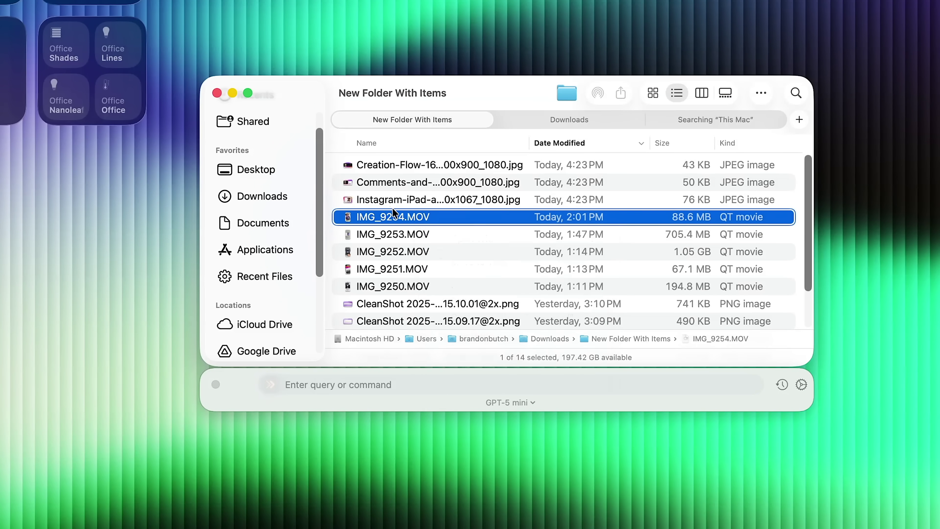
Step: Resize IMG_9253.MOV with the command "make 1080p" and preview the resulting IMG_9253.mp4
{"action": "left_click", "coordinate": [421, 235]}
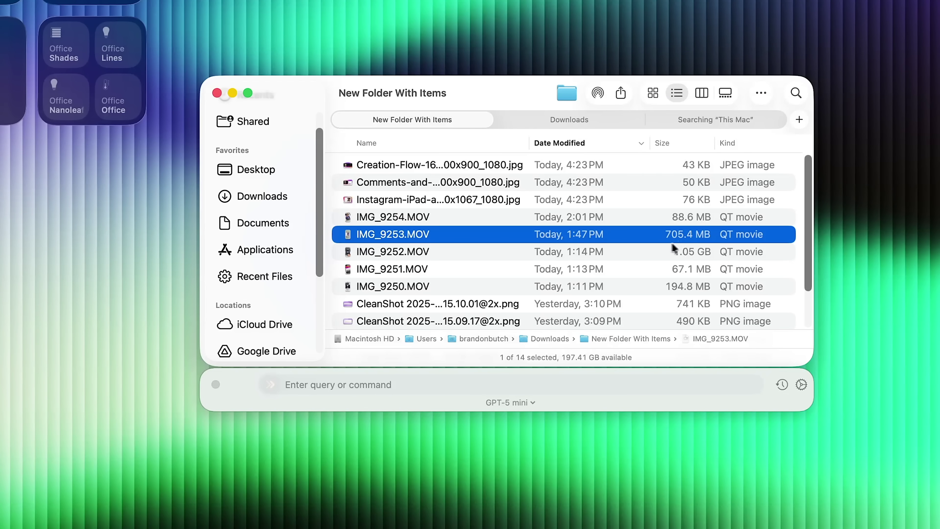
{"action": "left_click", "coordinate": [334, 384]}
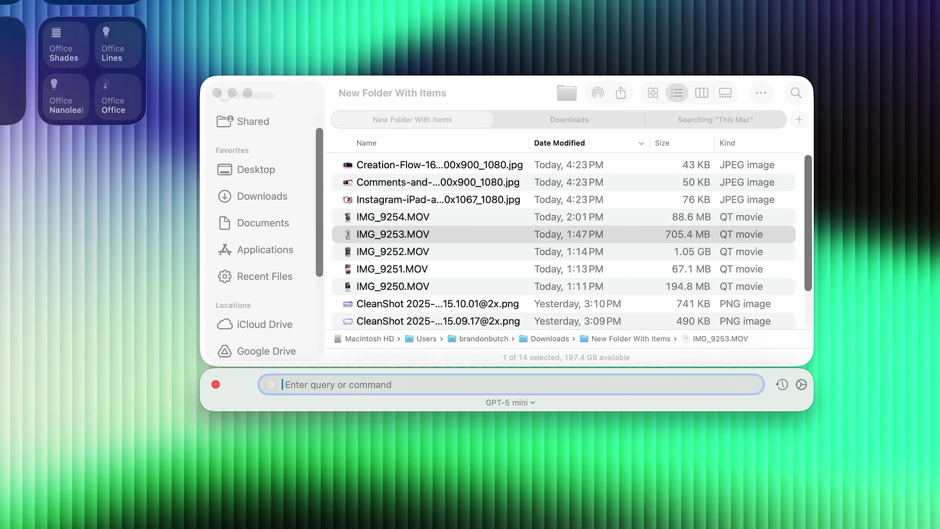
{"action": "type", "text": "make 1080p"}
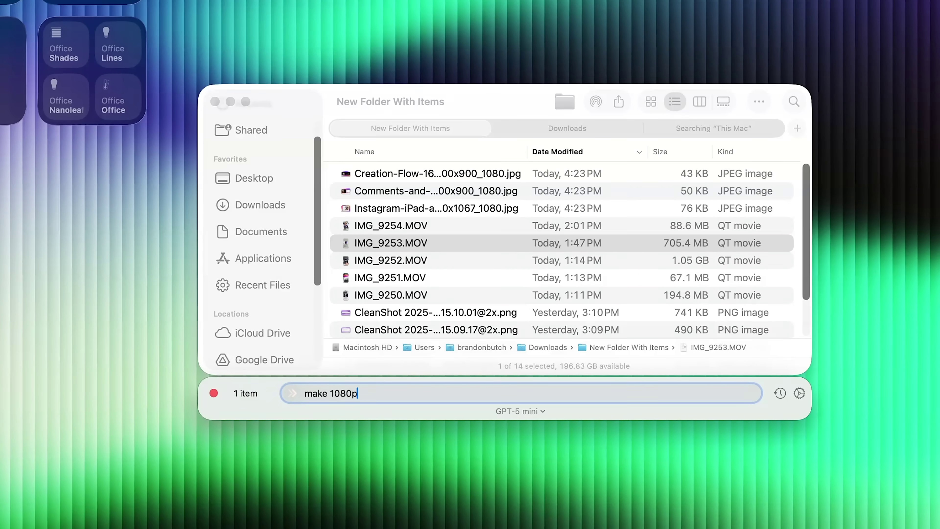
{"action": "key", "text": "Return"}
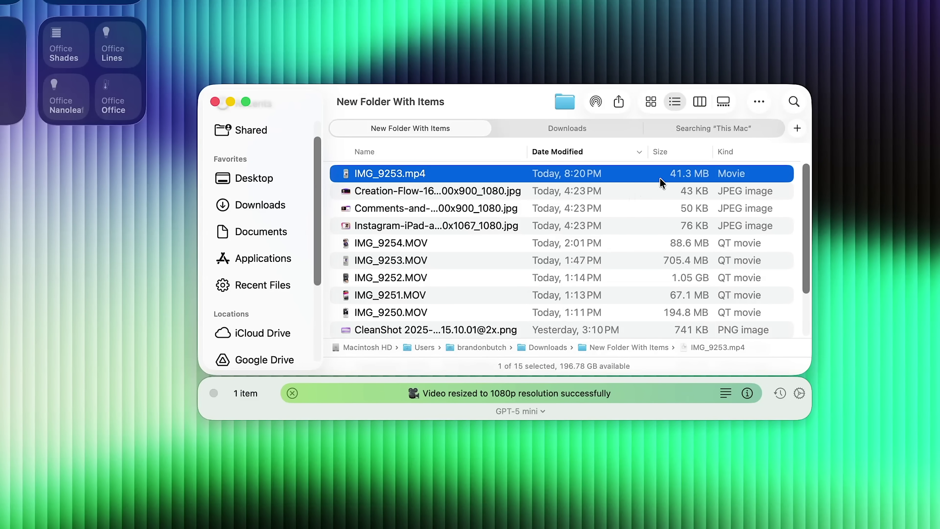
{"action": "key", "text": "space"}
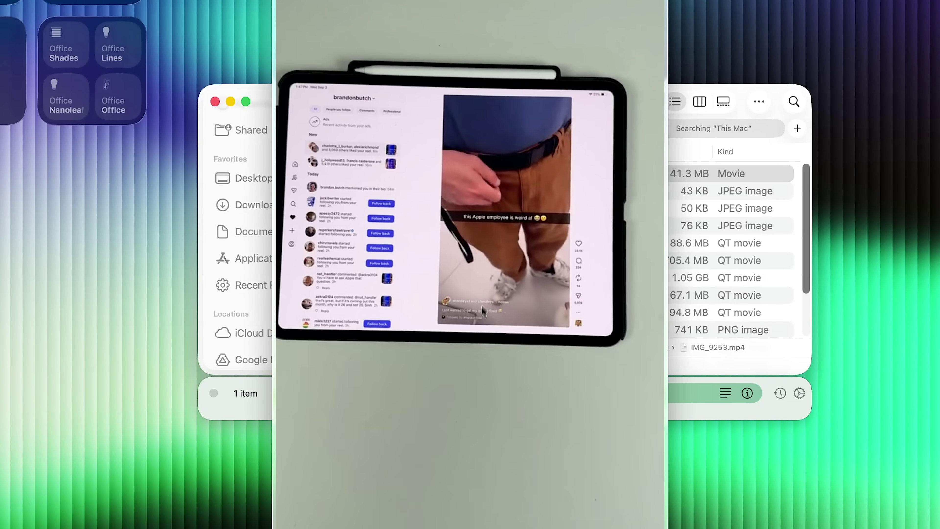
{"action": "key", "text": "space"}
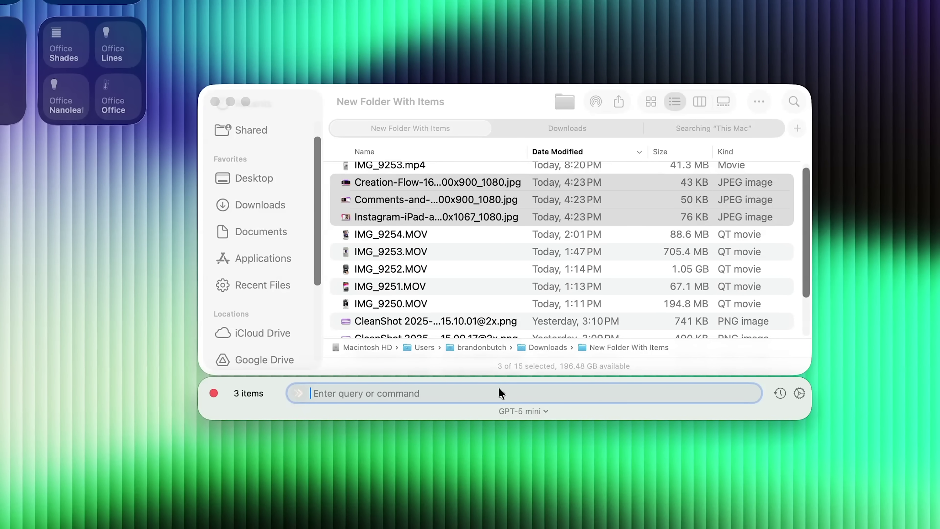
Step: Convert the Creation-Flow, Comments and Instagram-iPad JPEG images with the command "png", and review the executed command's details
{"action": "type", "text": "png"}
{"action": "key", "text": "Return"}
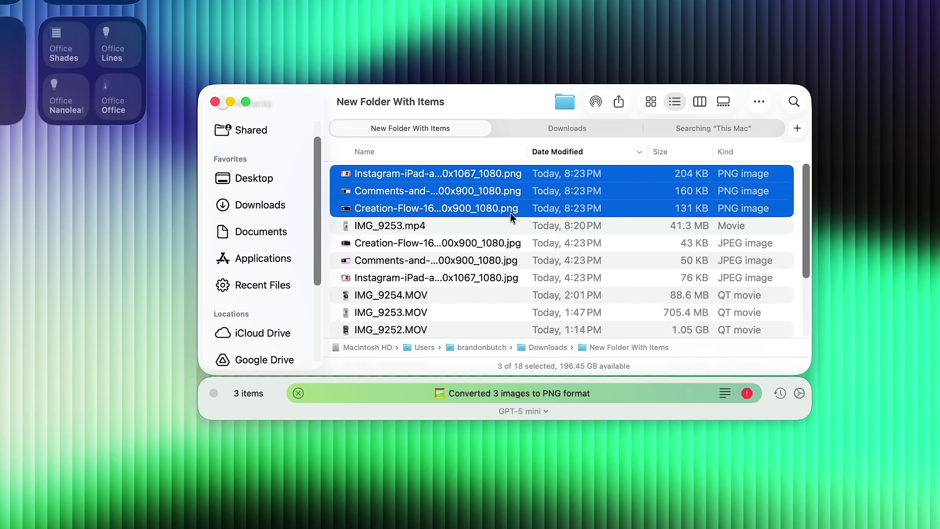
{"action": "left_click", "coordinate": [747, 393]}
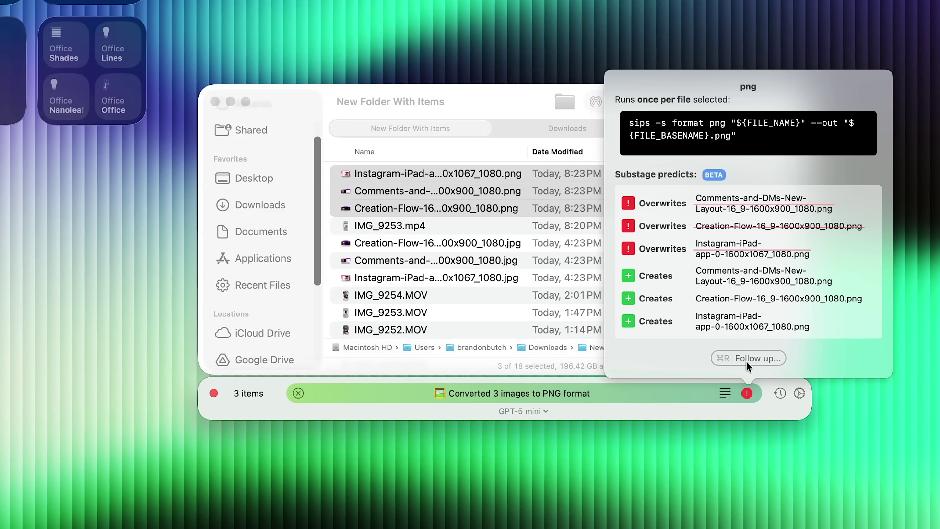
{"action": "left_click", "coordinate": [749, 393]}
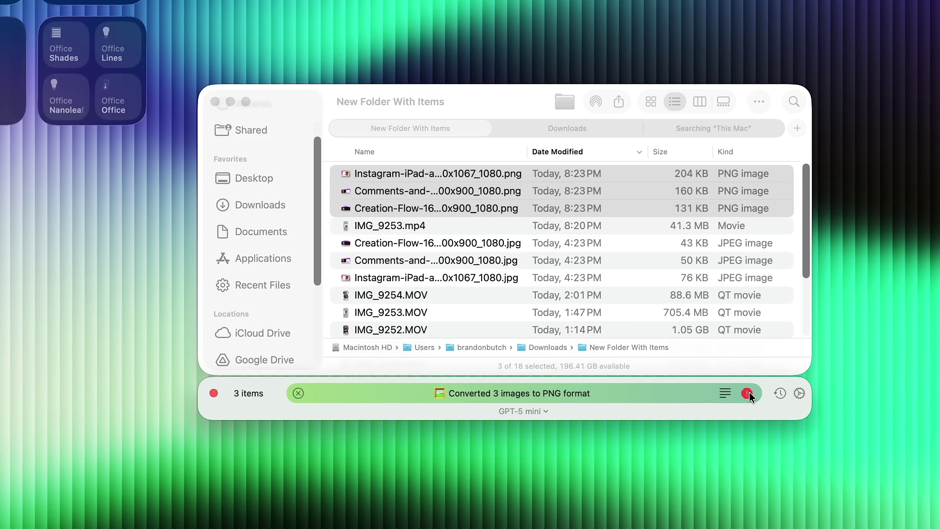
Step: Archive the three selected PNG images with the follow-up request "zip"
{"action": "left_click", "coordinate": [748, 393]}
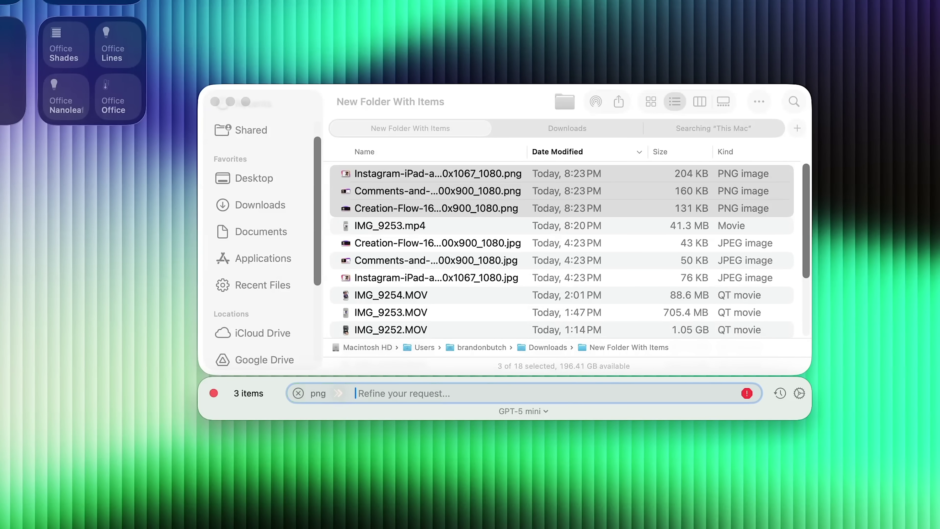
{"action": "type", "text": "zip"}
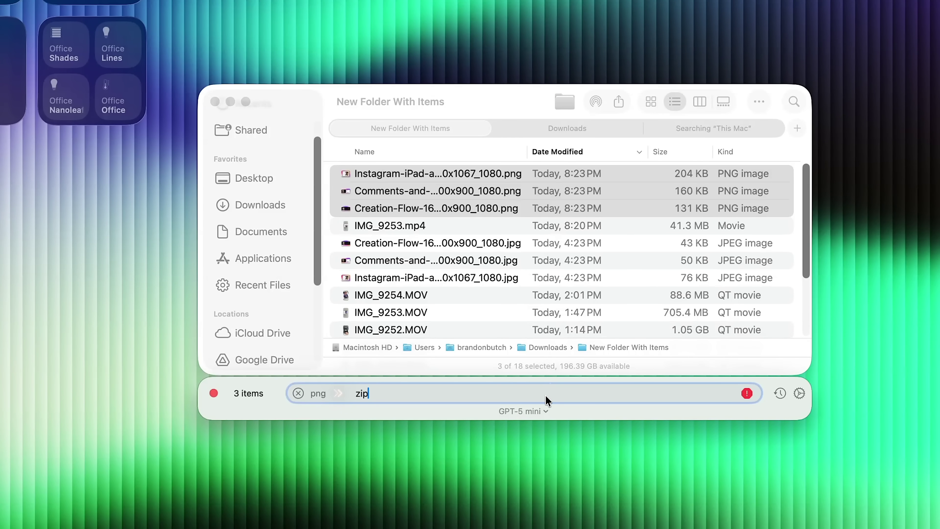
{"action": "key", "text": "Return"}
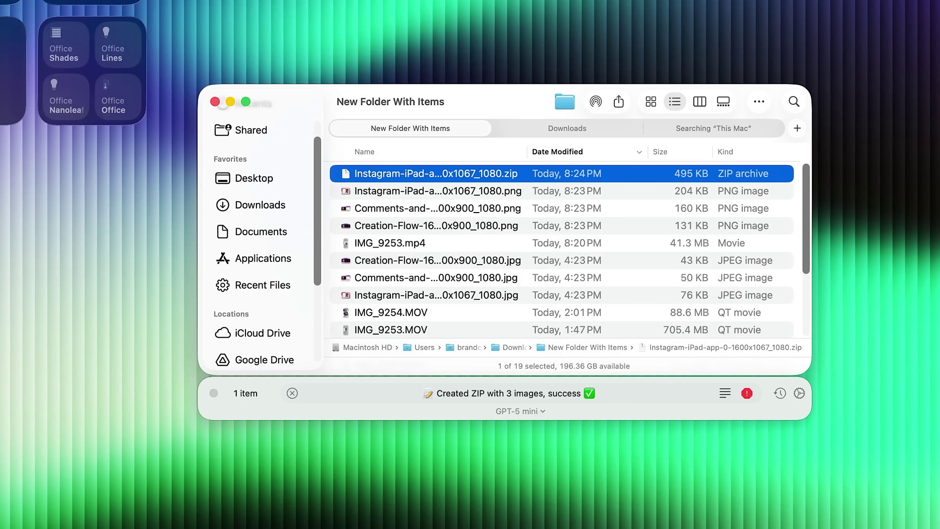
Step: Move the selected ZIP archive to the trash with the command "trash"
{"action": "left_click", "coordinate": [348, 393]}
{"action": "type", "text": "trash"}
{"action": "key", "text": "Return"}
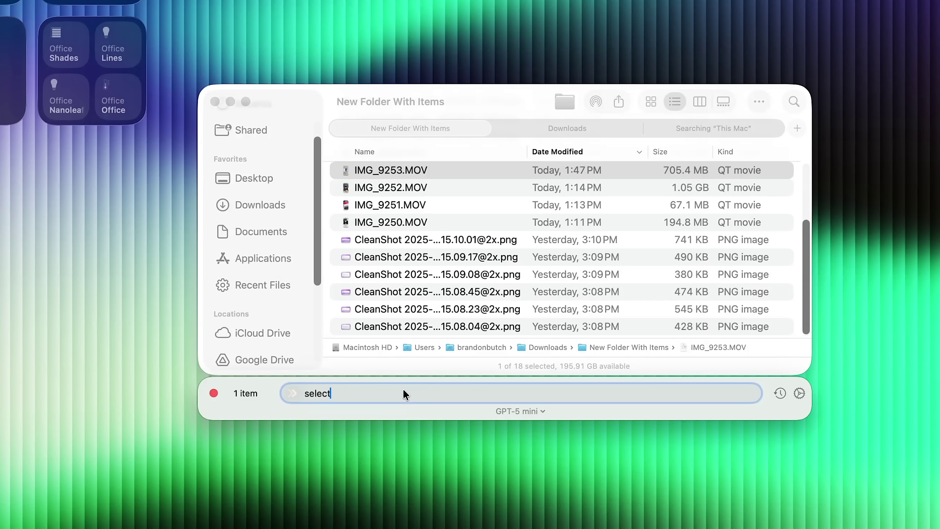
Step: Run the command "select all files from yesterday" in the folder and clear its result message
{"action": "type", "text": "all files from yesterday"}
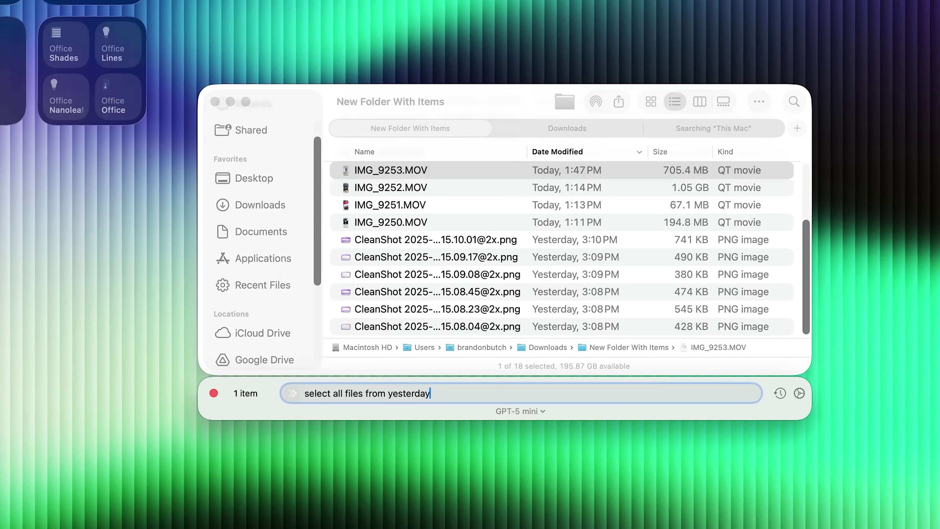
{"action": "key", "text": "Return"}
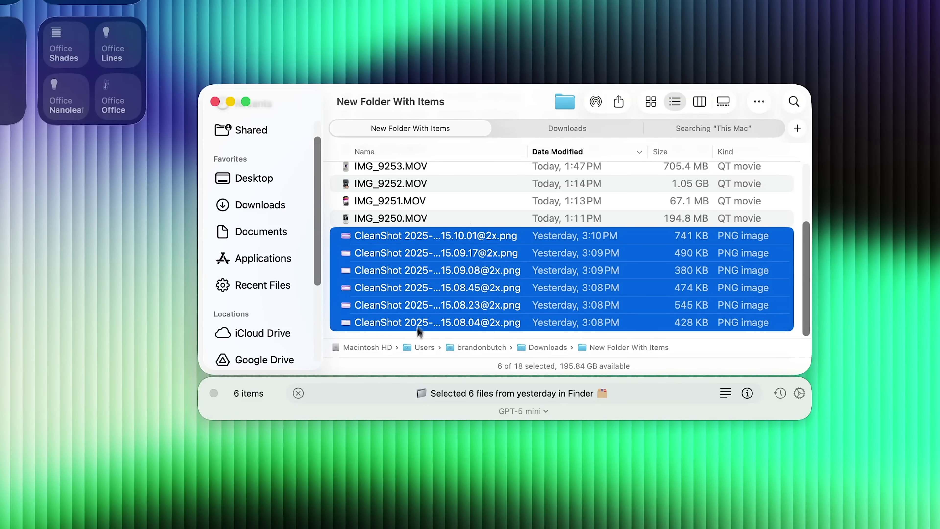
{"action": "left_click", "coordinate": [299, 393]}
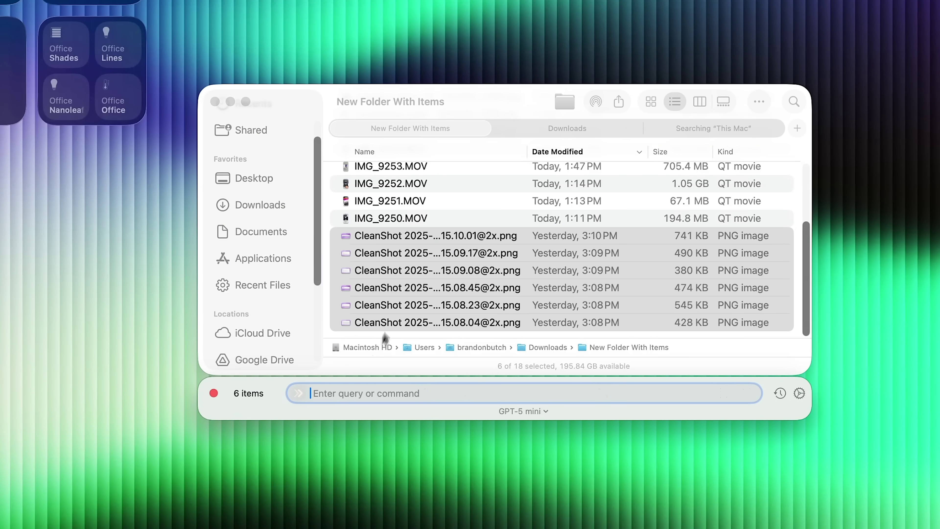
Step: Select only IMG_9250.MOV, dismiss the command bar and look through the folder's files
{"action": "left_click", "coordinate": [455, 218]}
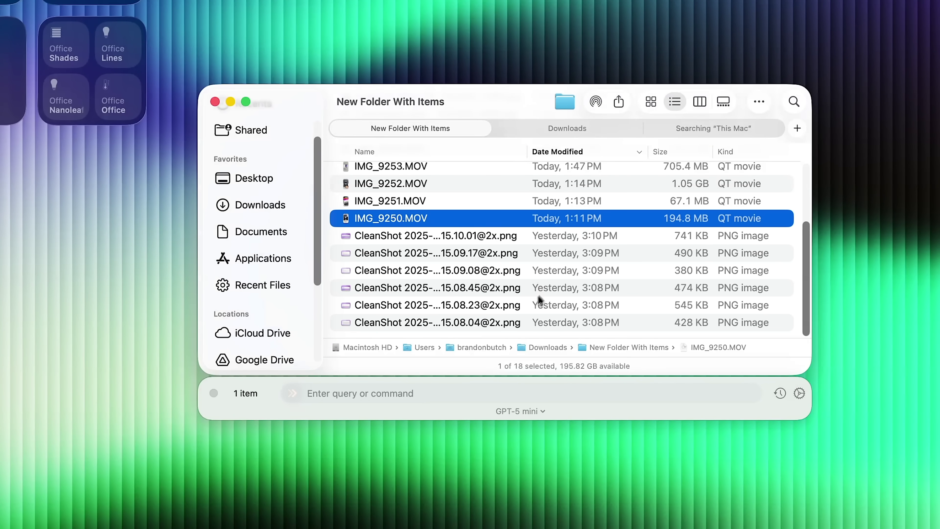
{"action": "key", "text": "Escape"}
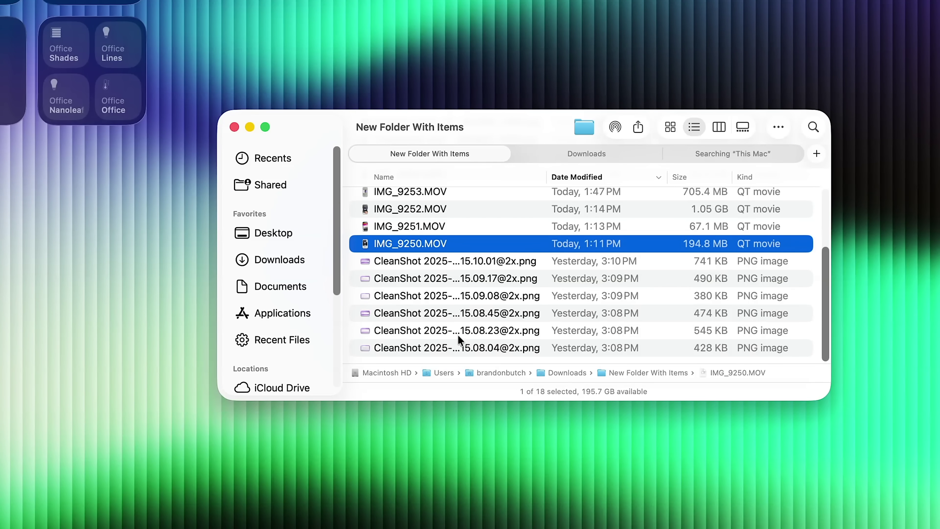
{"action": "scroll", "coordinate": [460, 334], "scroll_direction": "up", "scroll_amount": 5}
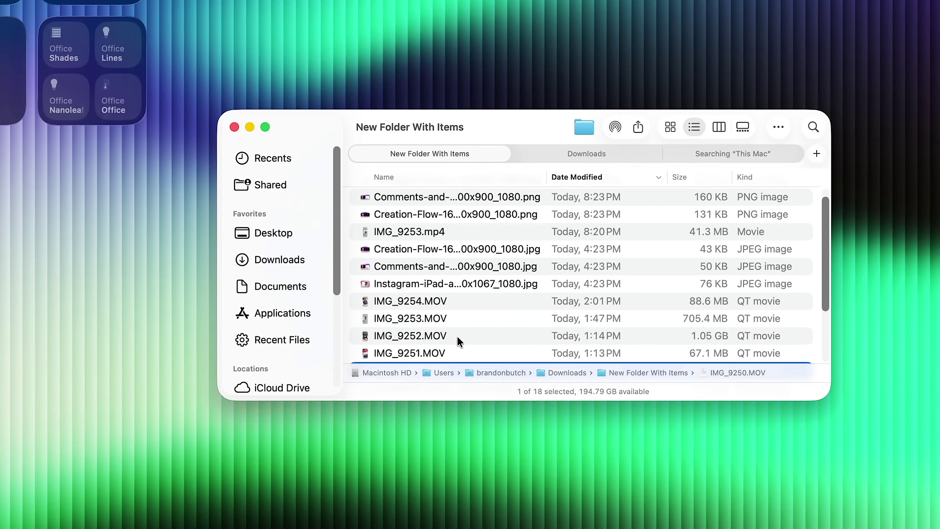
{"action": "scroll", "coordinate": [457, 339], "scroll_direction": "down", "scroll_amount": 5}
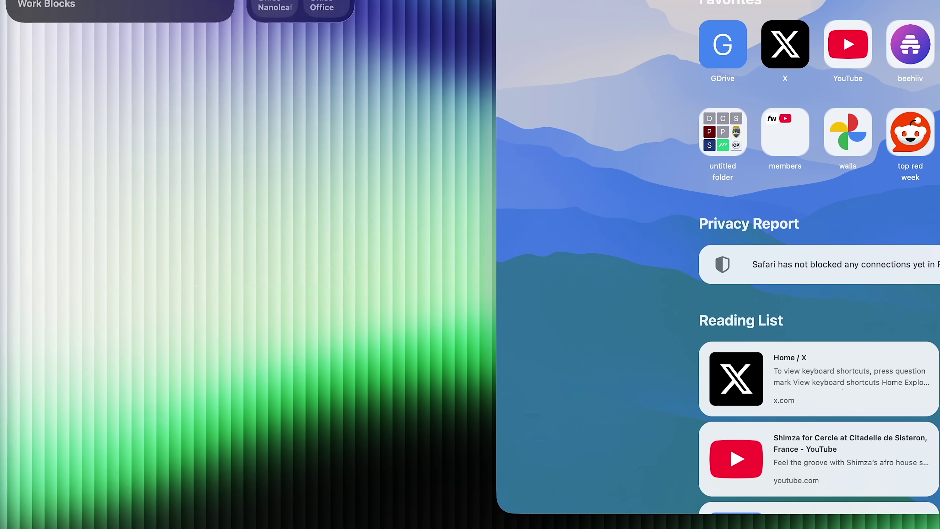
Step: Close the first Notes window from its Dock preview, and quit Notes from the remaining window's preview
{"action": "mouse_move", "coordinate": [561, 500]}
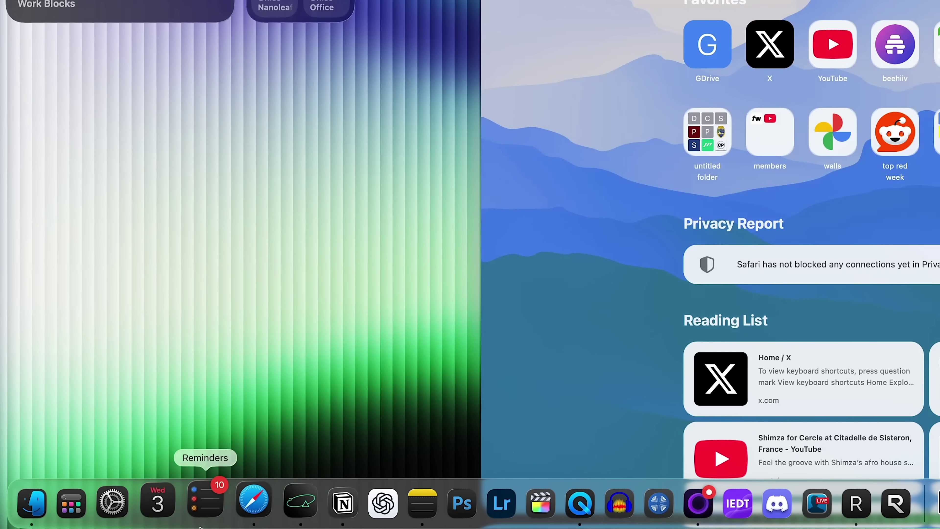
{"action": "mouse_move", "coordinate": [242, 502]}
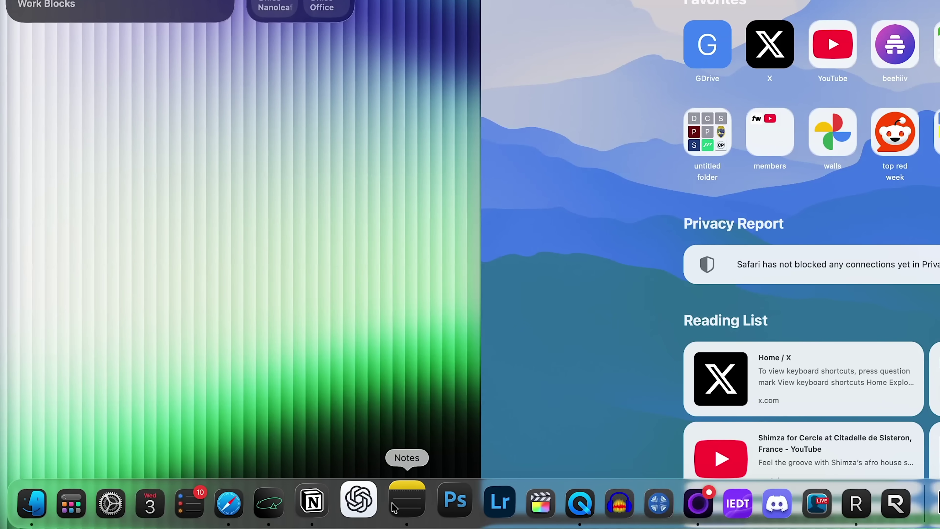
{"action": "mouse_move", "coordinate": [406, 508]}
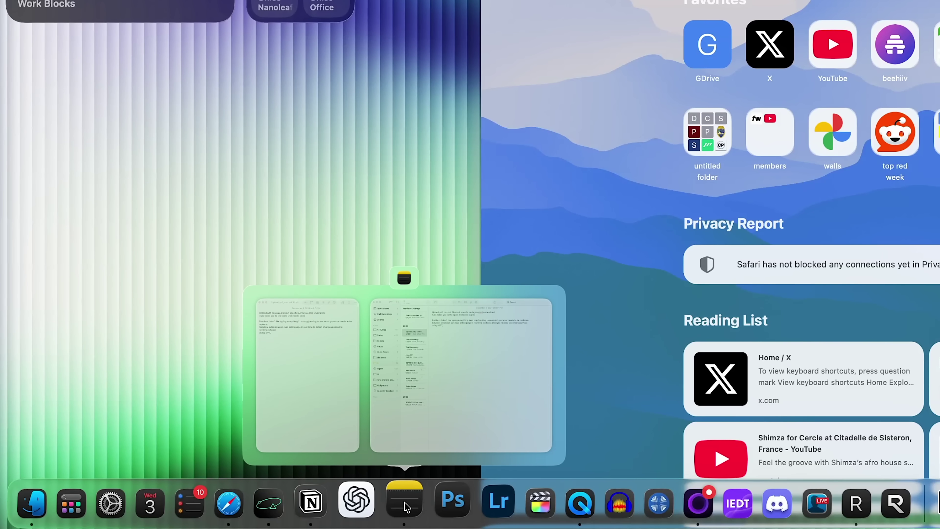
{"action": "right_click", "coordinate": [314, 375]}
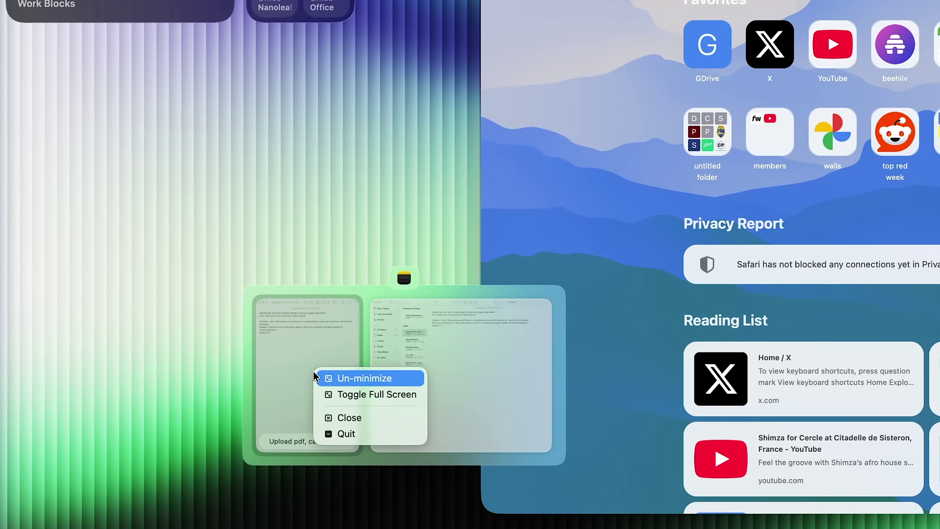
{"action": "left_click", "coordinate": [344, 417]}
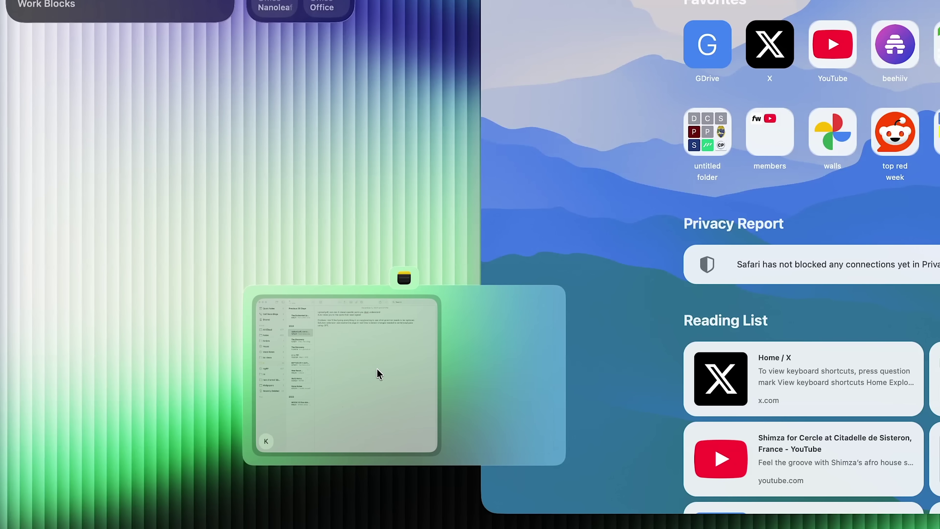
{"action": "right_click", "coordinate": [378, 373]}
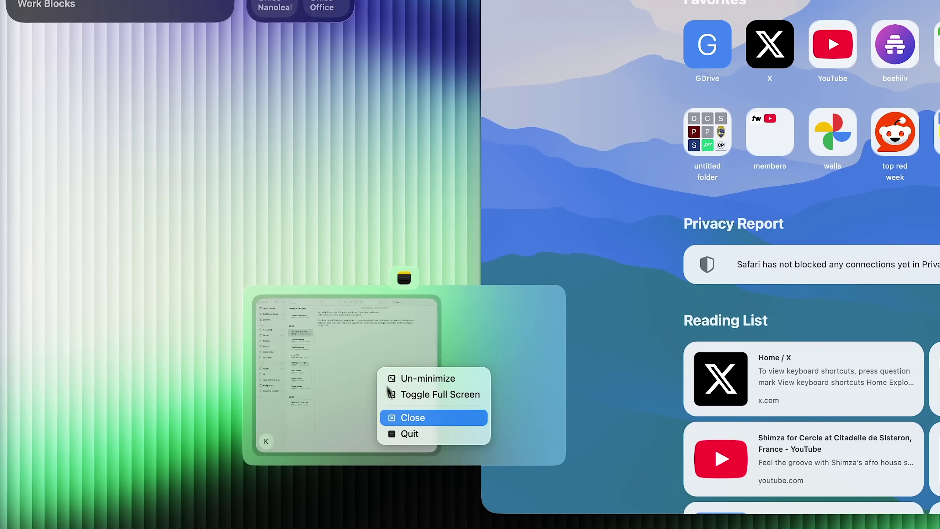
{"action": "left_click", "coordinate": [398, 434]}
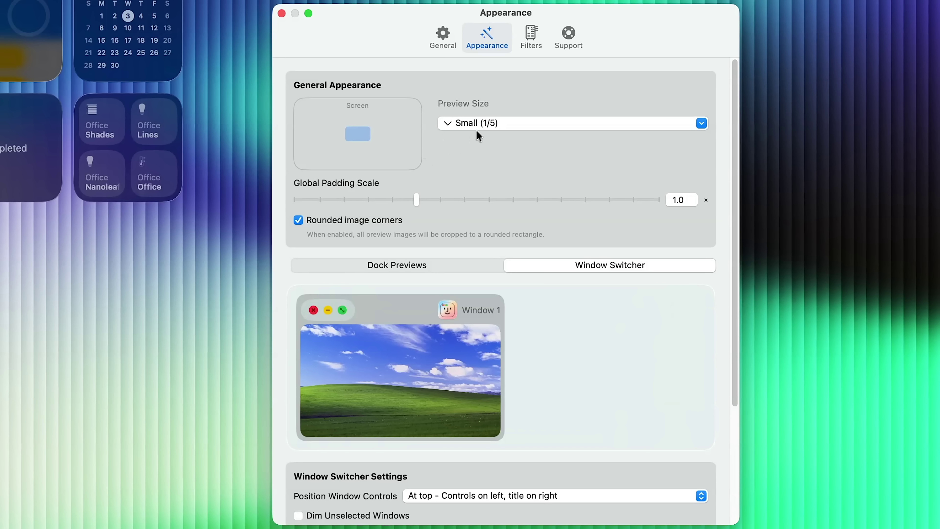
Step: Review the Preview Size options in the Appearance settings without choosing a different size
{"action": "left_click", "coordinate": [477, 126]}
{"action": "left_click", "coordinate": [554, 66]}
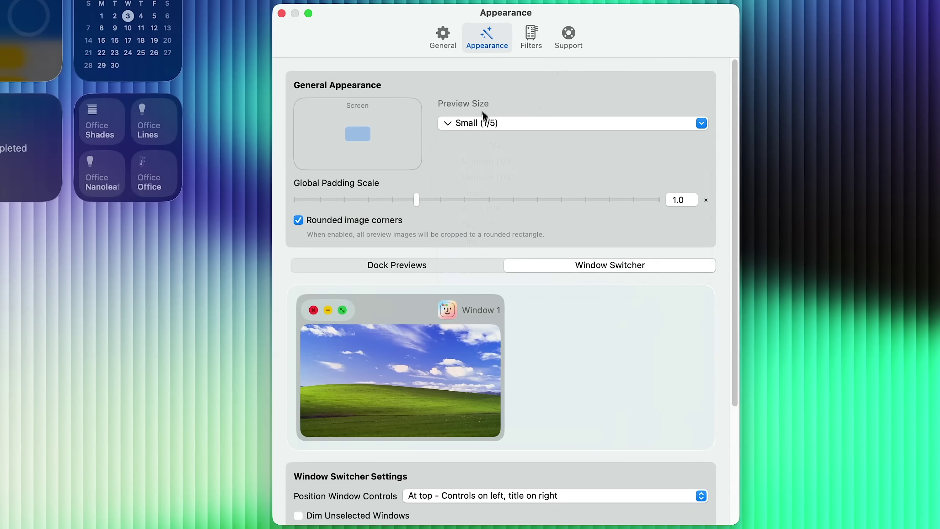
Step: Compare the Dock Previews and Window Switcher appearance settings, including the switcher's window controls and Max Rows options
{"action": "scroll", "coordinate": [529, 277], "scroll_direction": "down", "scroll_amount": 5}
{"action": "left_click", "coordinate": [451, 160]}
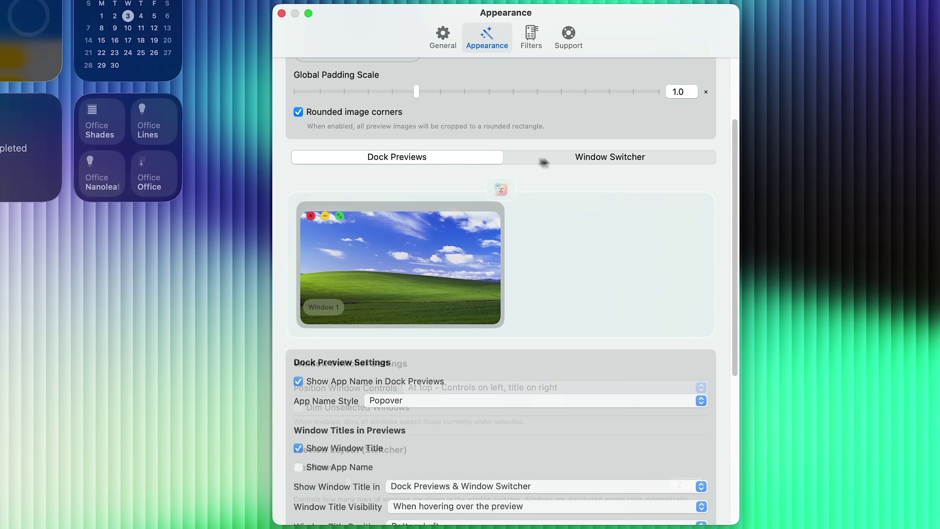
{"action": "left_click", "coordinate": [588, 158]}
{"action": "scroll", "coordinate": [425, 445], "scroll_direction": "down", "scroll_amount": 2}
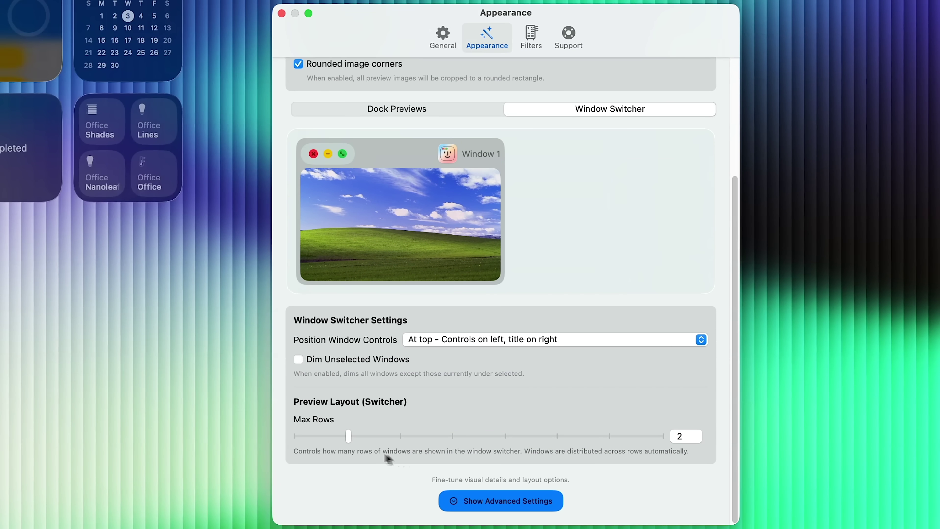
Step: Go to DockDoor's General settings and toggle the option that ignores apps with one window
{"action": "scroll", "coordinate": [370, 433], "scroll_direction": "up", "scroll_amount": 5}
{"action": "left_click", "coordinate": [442, 37]}
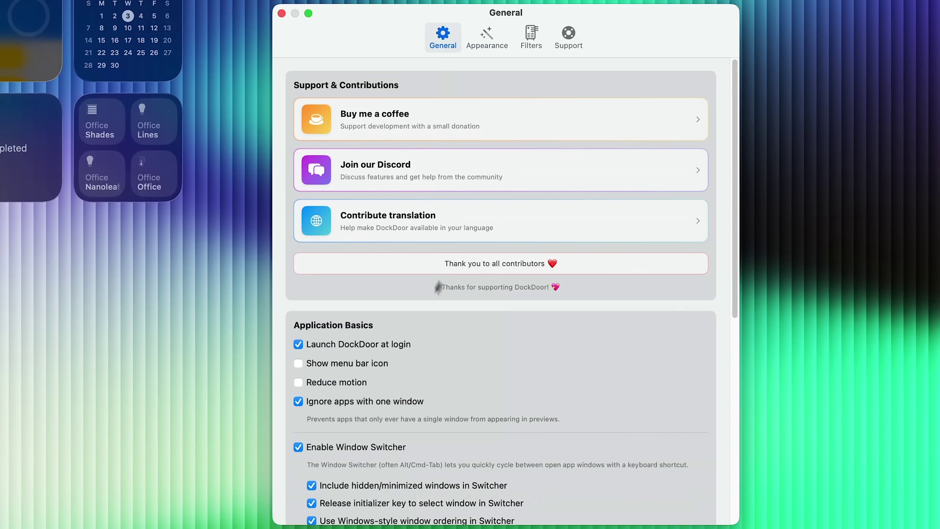
{"action": "scroll", "coordinate": [312, 389], "scroll_direction": "down", "scroll_amount": 3}
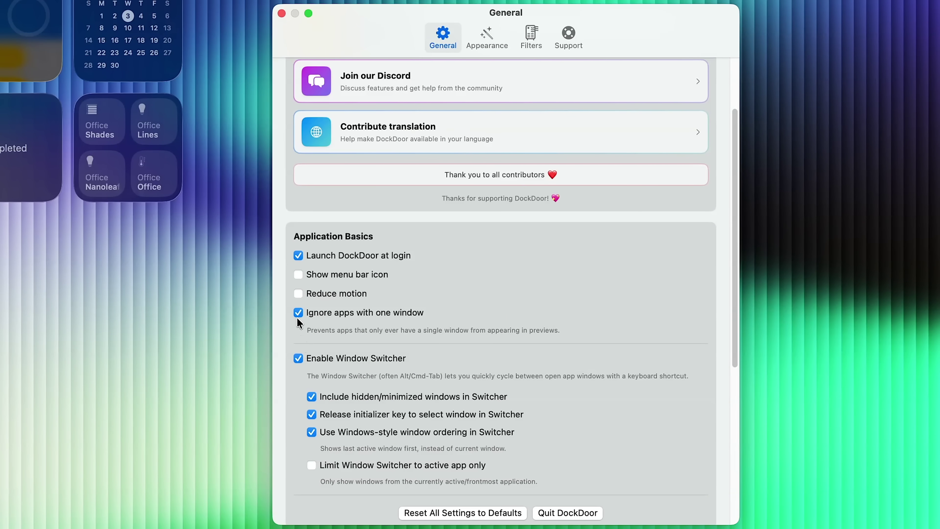
{"action": "left_click", "coordinate": [321, 315]}
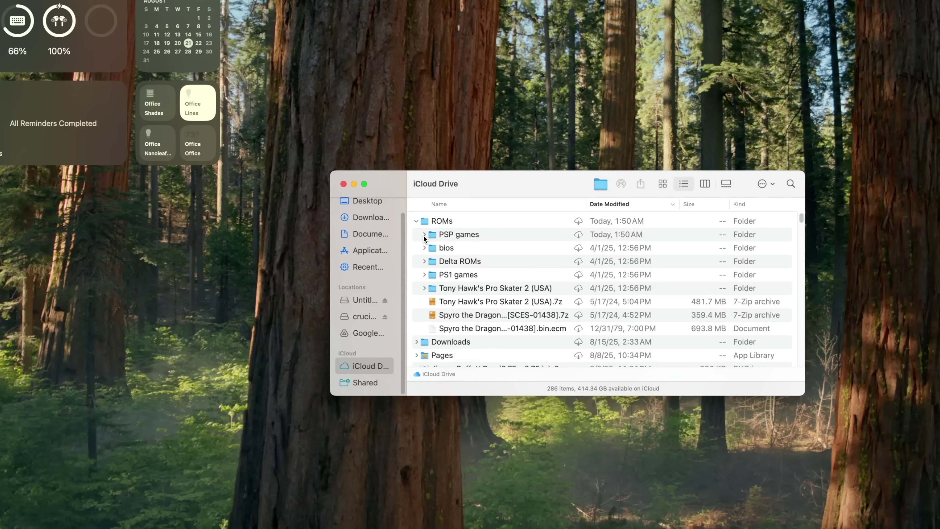
Step: In Finder's iCloud Drive, expand the PSP games and bios folders inside ROMs to inspect their files
{"action": "left_click", "coordinate": [424, 236]}
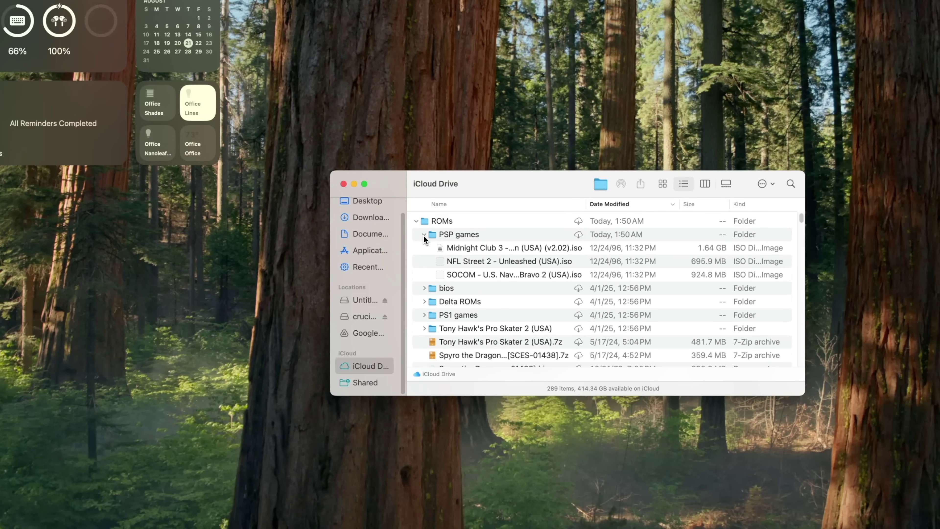
{"action": "left_click", "coordinate": [425, 290]}
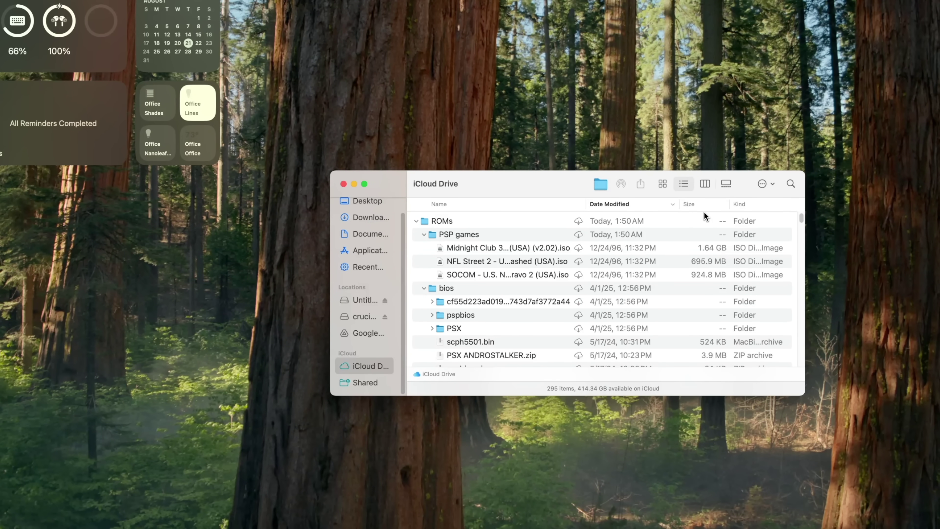
{"action": "left_click", "coordinate": [707, 248]}
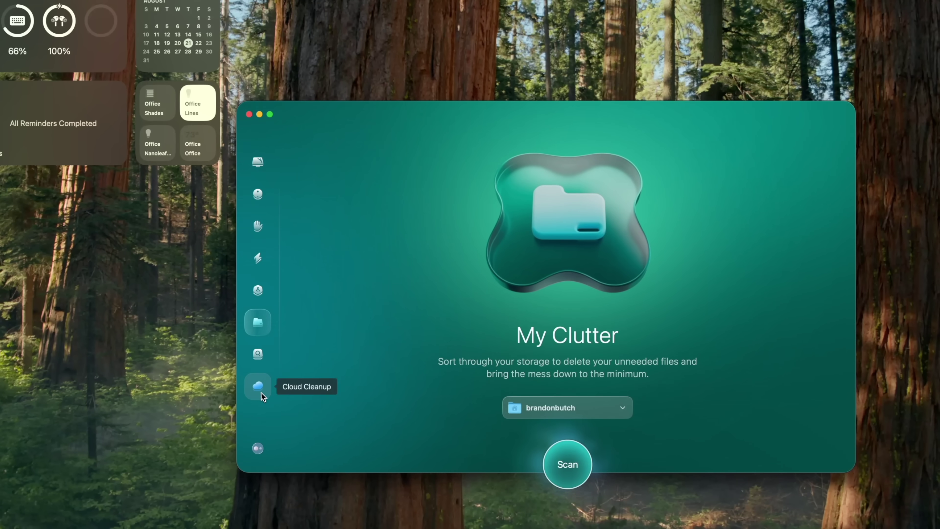
Step: In CleanMyMac, scan iCloud with Cloud Cleanup and open the review of the junk found by Smart Care
{"action": "left_click", "coordinate": [260, 393]}
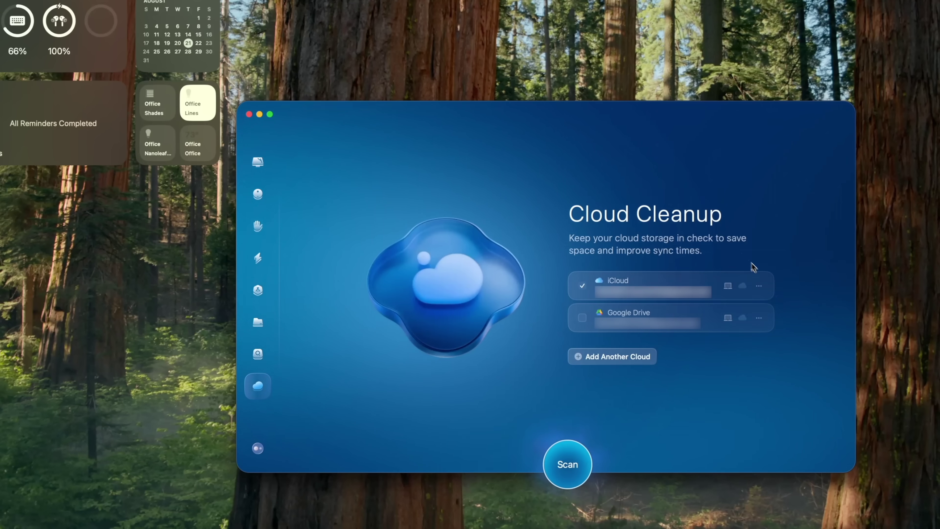
{"action": "left_click", "coordinate": [567, 465]}
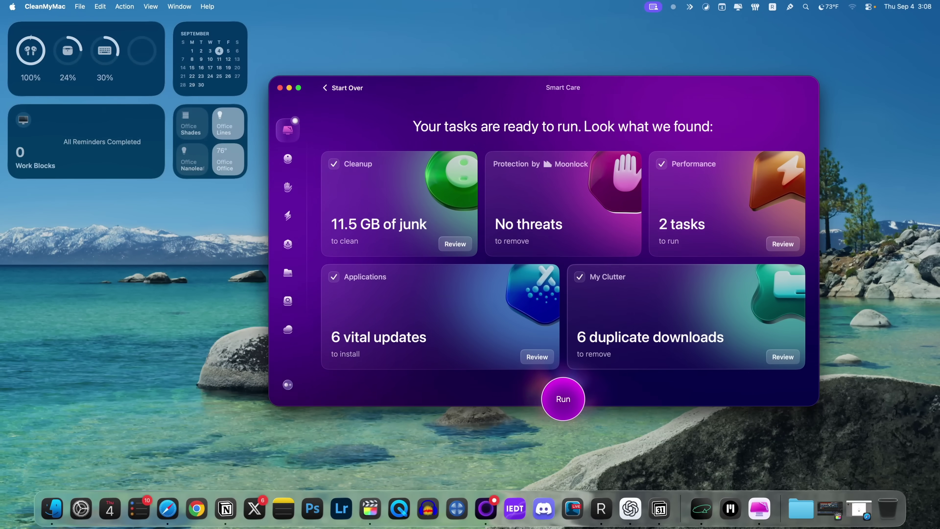
{"action": "left_click", "coordinate": [455, 244]}
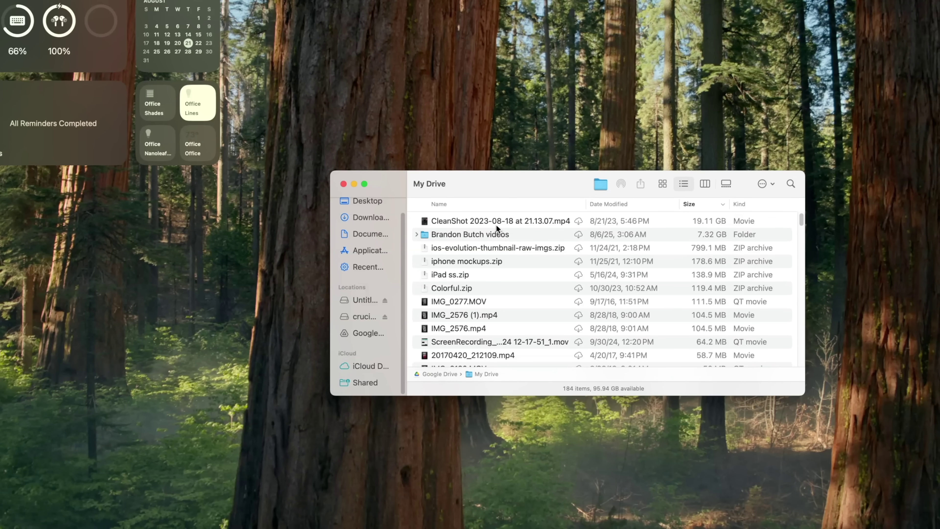
Step: In Finder's My Drive, select the September 2024 screen recording and expand the videos folder to inspect its files
{"action": "left_click", "coordinate": [492, 344]}
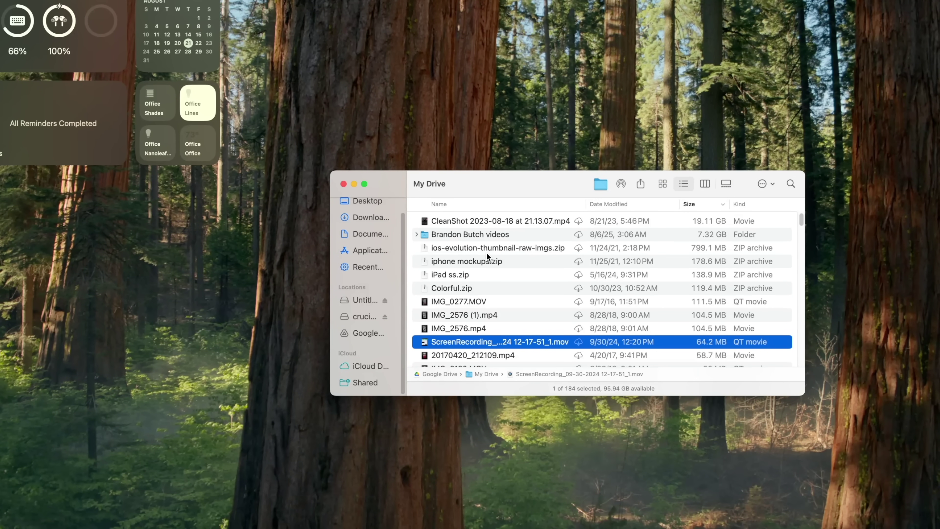
{"action": "left_click", "coordinate": [417, 234]}
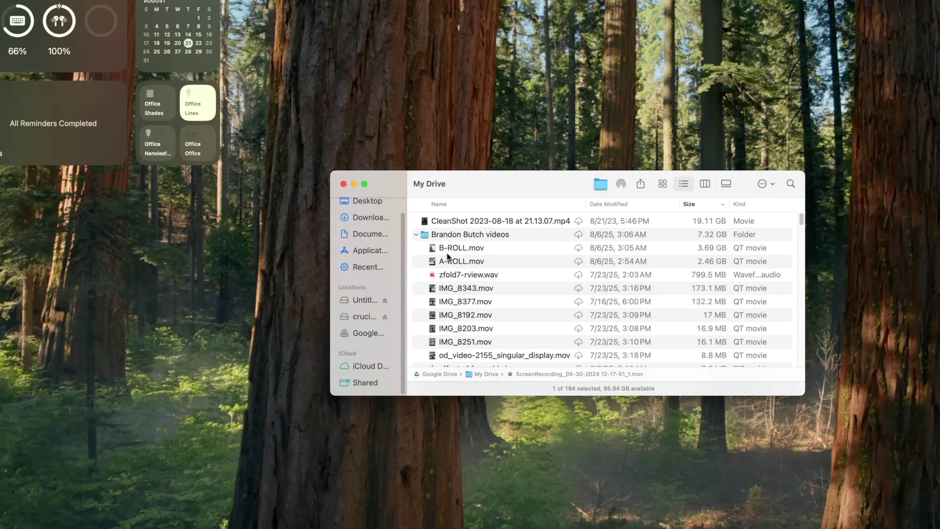
{"action": "left_click", "coordinate": [447, 253]}
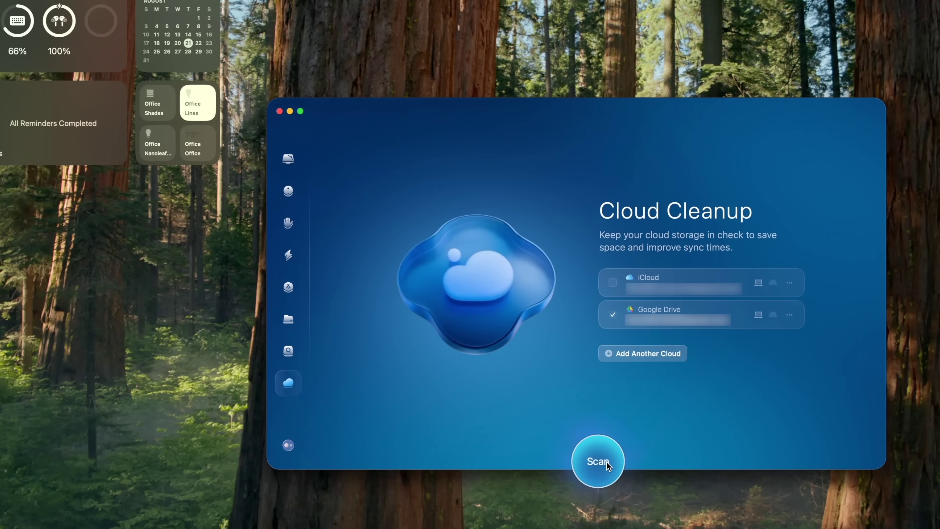
Step: Scan Google Drive with CleanMyMac's Cloud Cleanup and open the review of all its files
{"action": "left_click", "coordinate": [607, 464]}
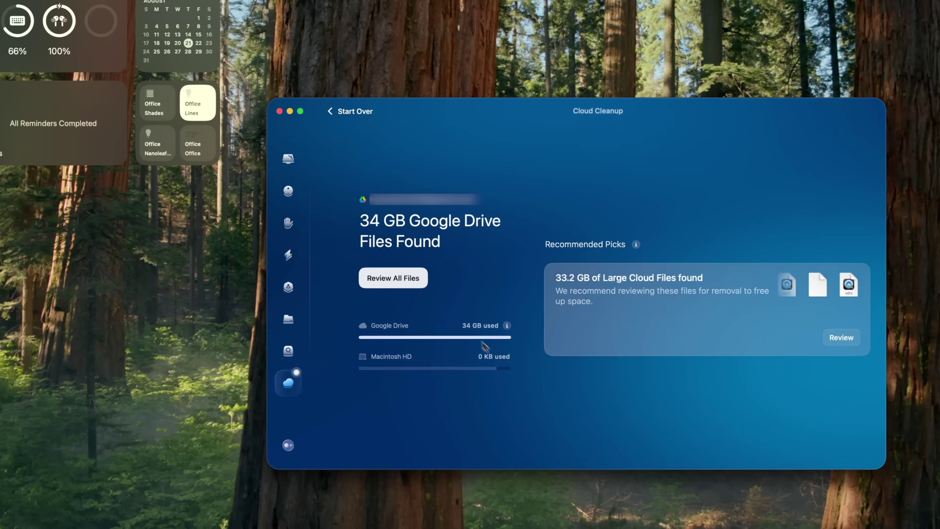
{"action": "left_click", "coordinate": [393, 275]}
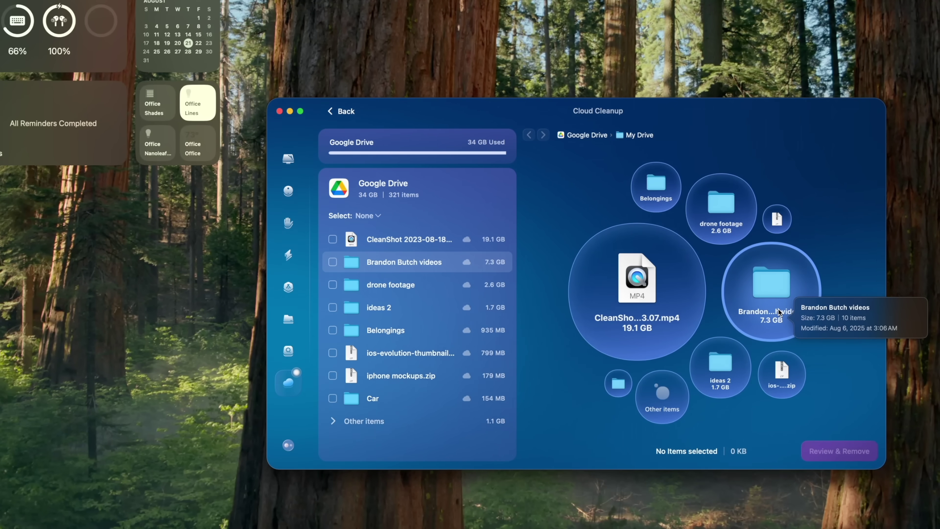
Step: Open the 7.3 GB videos folder and mark IMG_8203.mov and IMG_8192.mov for cleanup
{"action": "left_click", "coordinate": [779, 312]}
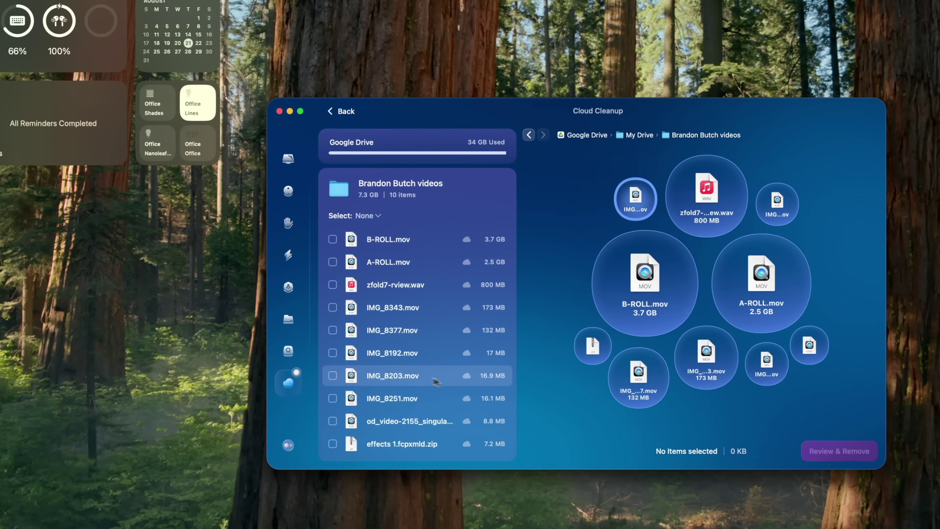
{"action": "left_click", "coordinate": [333, 375]}
{"action": "left_click", "coordinate": [333, 355]}
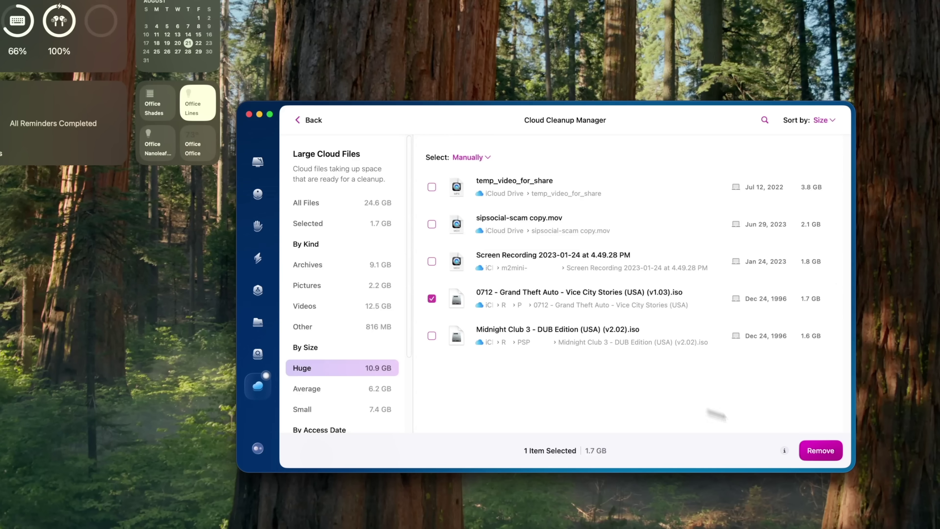
Step: Remove the marked Grand Theft Auto - Vice City Stories ISO from iCloud and accept the deletion
{"action": "left_click", "coordinate": [820, 451]}
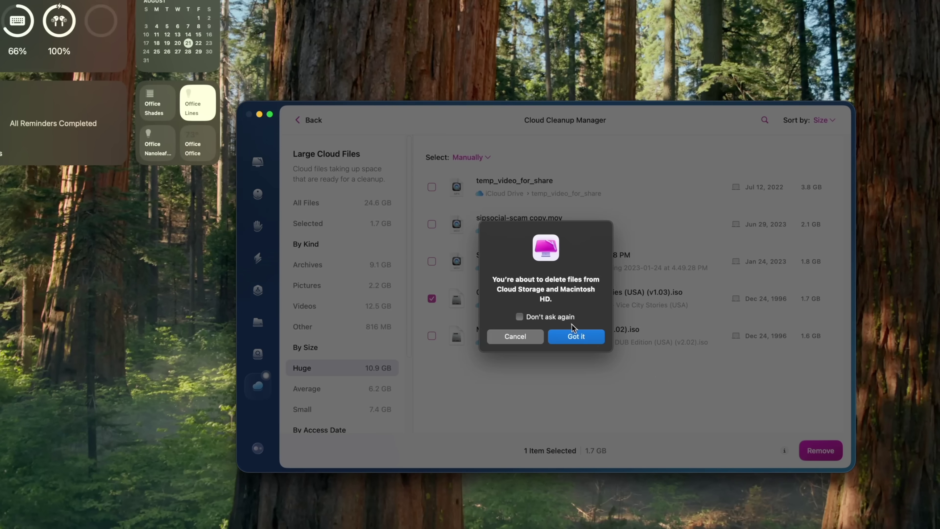
{"action": "left_click", "coordinate": [571, 336]}
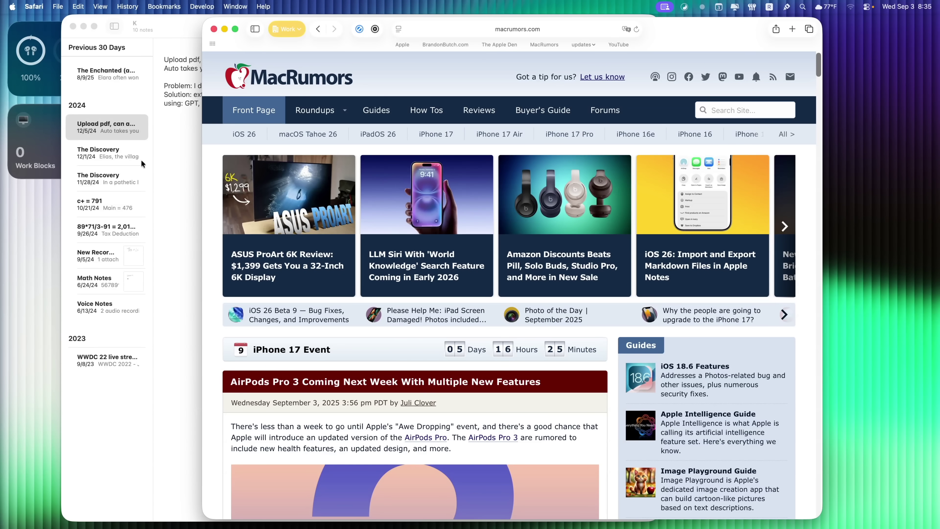
Step: Read through the MacRumors front page in Safari down to the ASUS ProArt 6K review
{"action": "scroll", "coordinate": [332, 167], "scroll_direction": "down", "scroll_amount": 7}
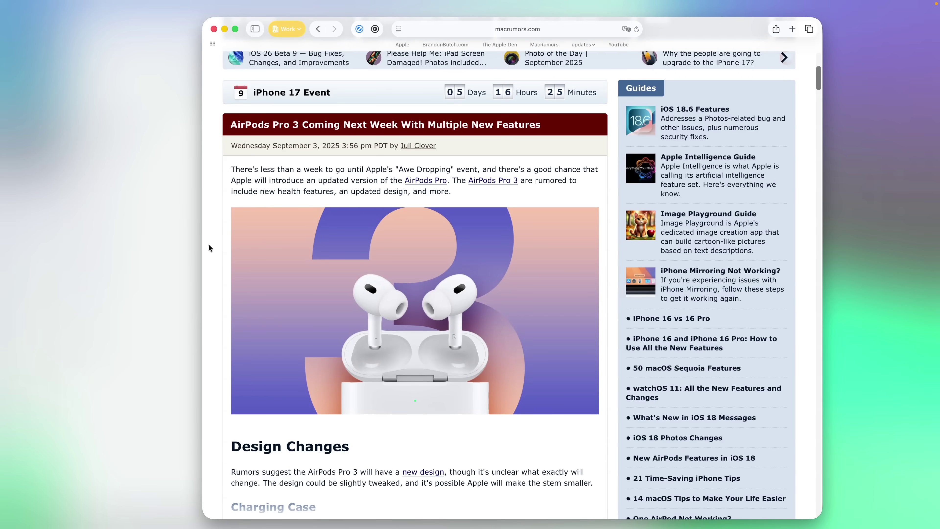
{"action": "scroll", "coordinate": [347, 351], "scroll_direction": "down", "scroll_amount": 15}
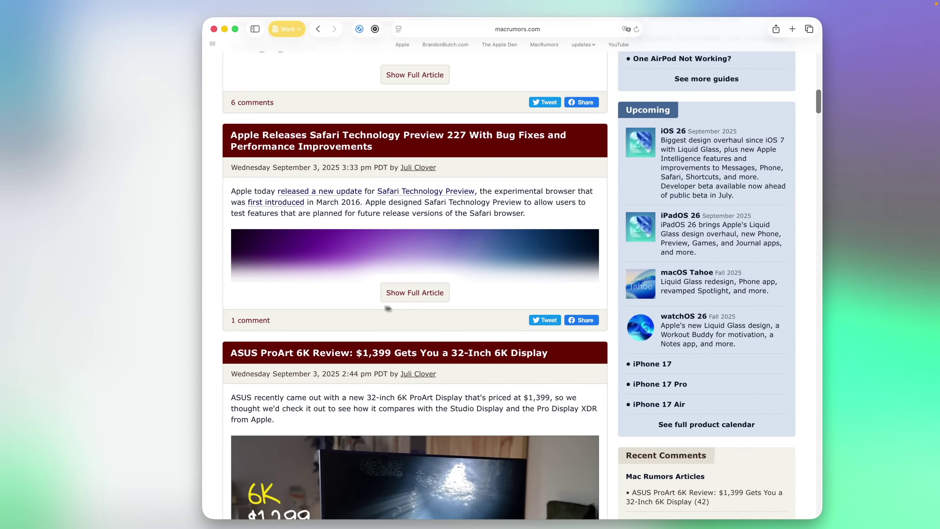
{"action": "scroll", "coordinate": [566, 328], "scroll_direction": "down", "scroll_amount": 5}
{"action": "scroll", "coordinate": [589, 353], "scroll_direction": "down", "scroll_amount": 4}
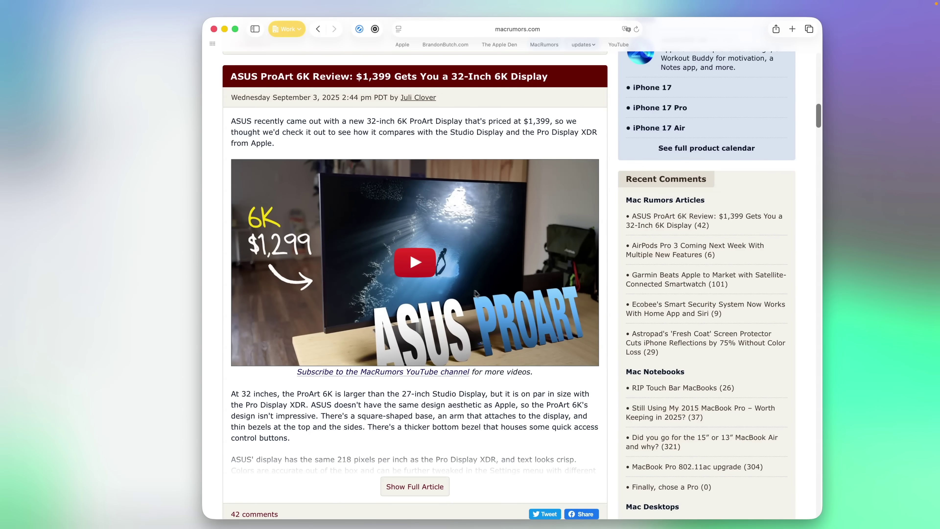
Step: Check the focus app's mode options and turn on the background blur around the Safari window
{"action": "left_click", "coordinate": [702, 11]}
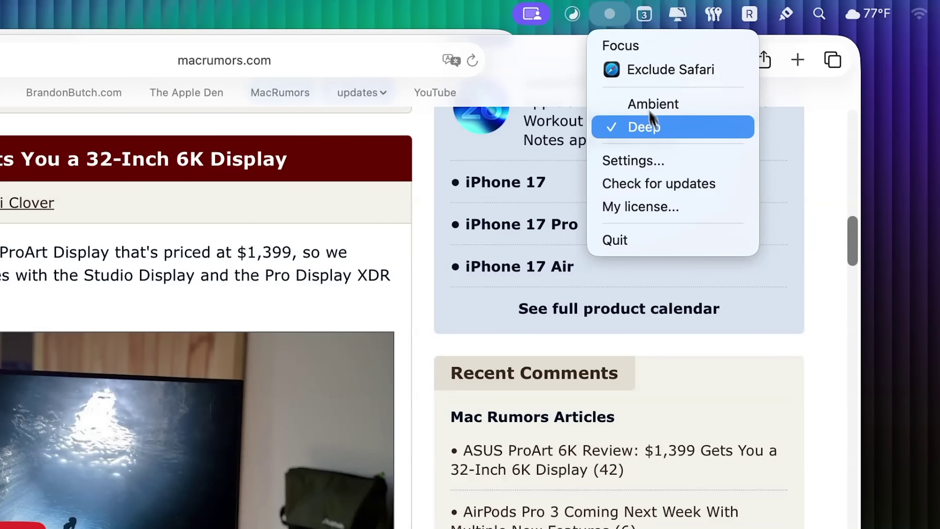
{"action": "left_click", "coordinate": [612, 14]}
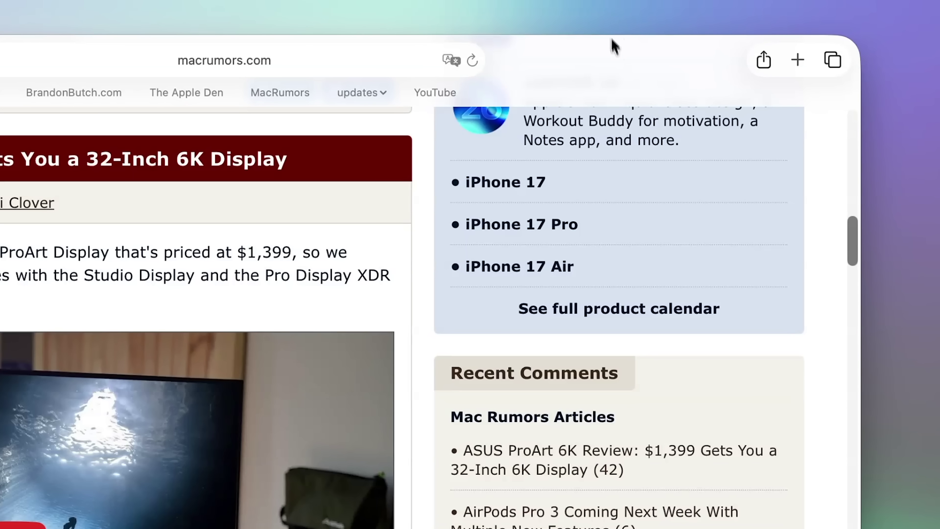
Step: Try the Ambient focus mode on the background and return to the Deep mode
{"action": "left_click", "coordinate": [621, 5]}
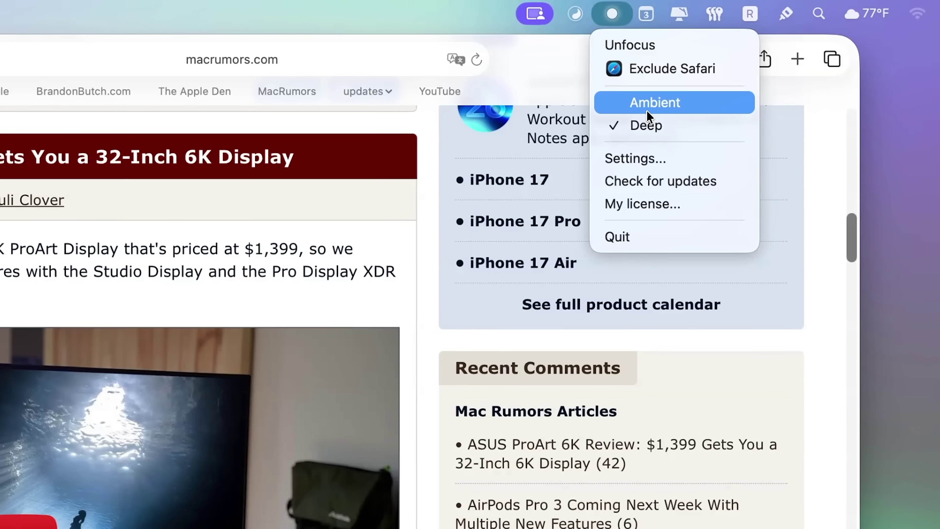
{"action": "left_click", "coordinate": [648, 103]}
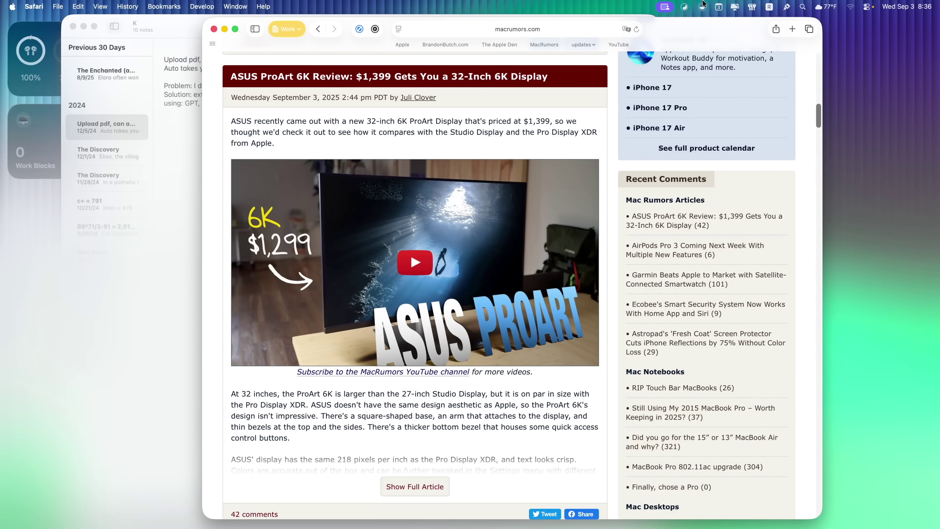
{"action": "left_click", "coordinate": [703, 7]}
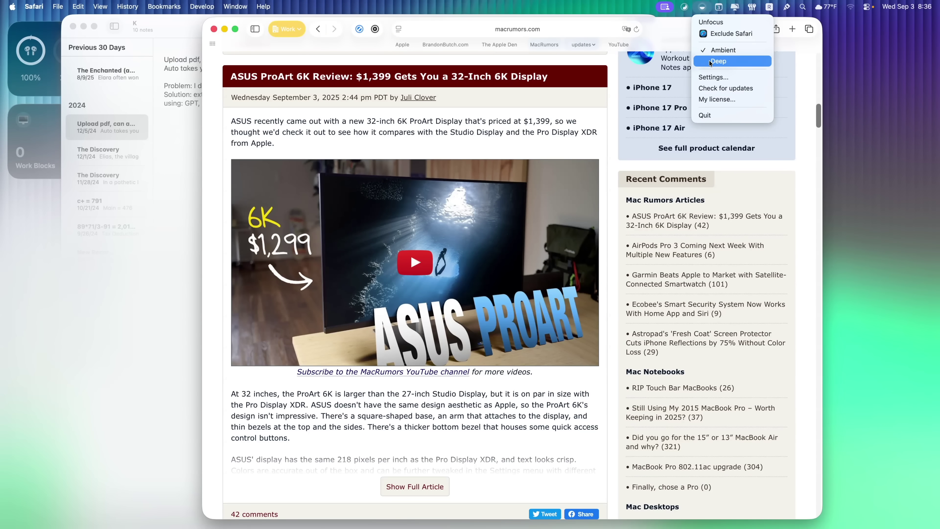
{"action": "left_click", "coordinate": [713, 61]}
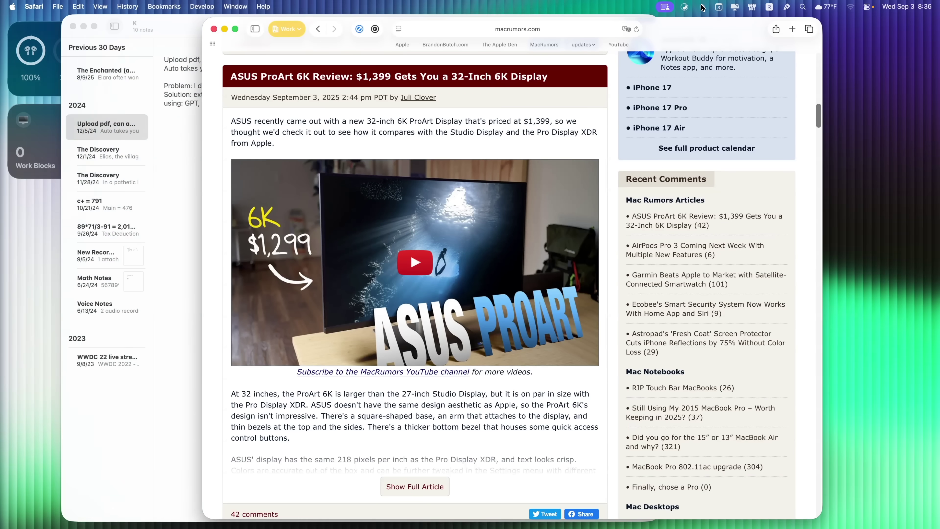
Step: Open the focus app's settings and set the overlay's Opacity to its maximum
{"action": "left_click", "coordinate": [703, 7]}
{"action": "left_click", "coordinate": [715, 104]}
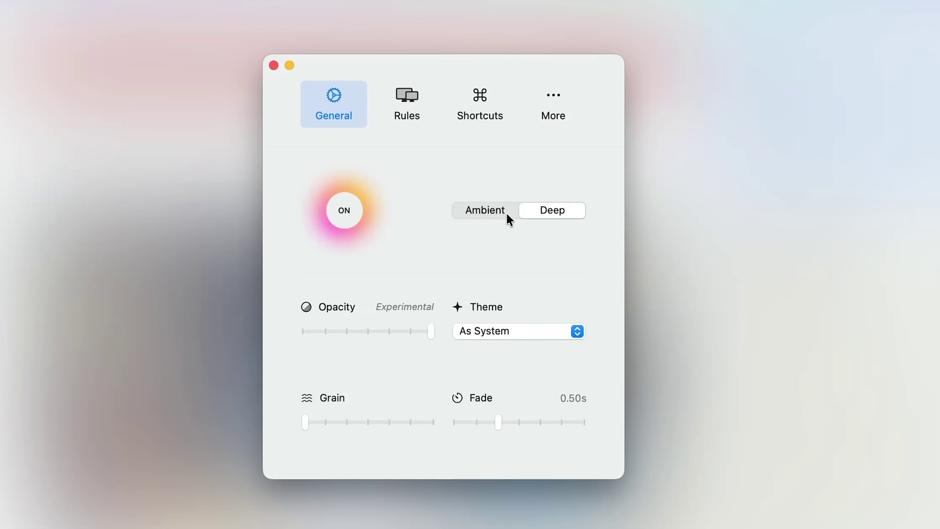
{"action": "left_click_drag", "start_coordinate": [420, 328], "coordinate": [444, 331]}
Step: Review the Rules settings, including the auto-hide choices for Dock and menu bar and the excluded apps, without changing them
{"action": "left_click", "coordinate": [415, 108]}
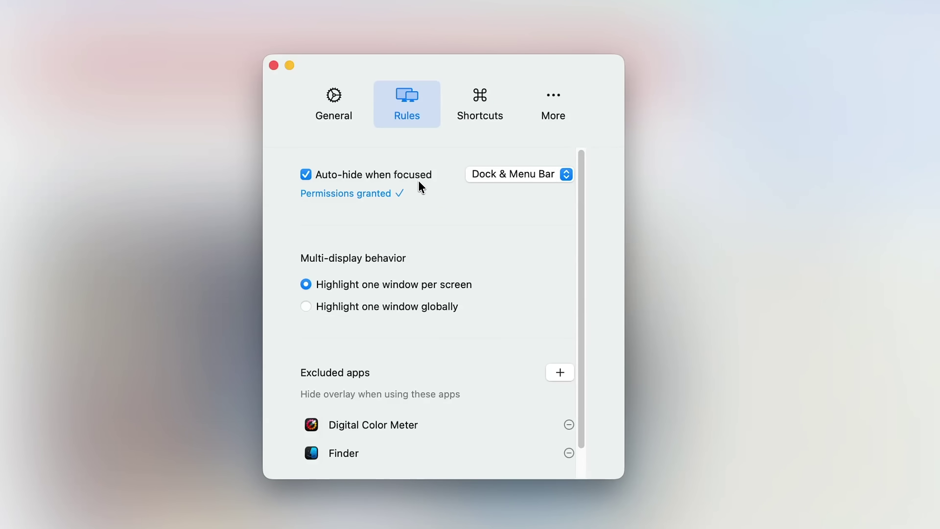
{"action": "left_click", "coordinate": [509, 174]}
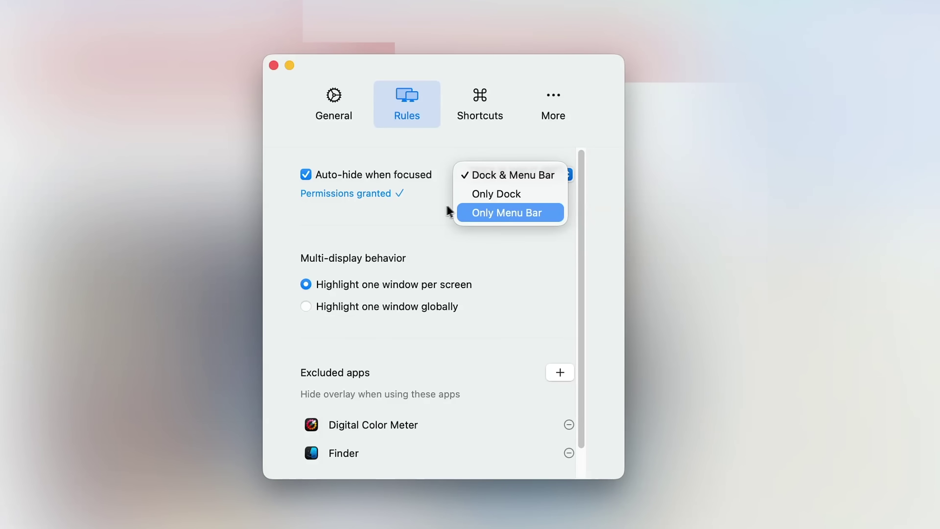
{"action": "left_click", "coordinate": [437, 222]}
{"action": "scroll", "coordinate": [403, 365], "scroll_direction": "down", "scroll_amount": 2}
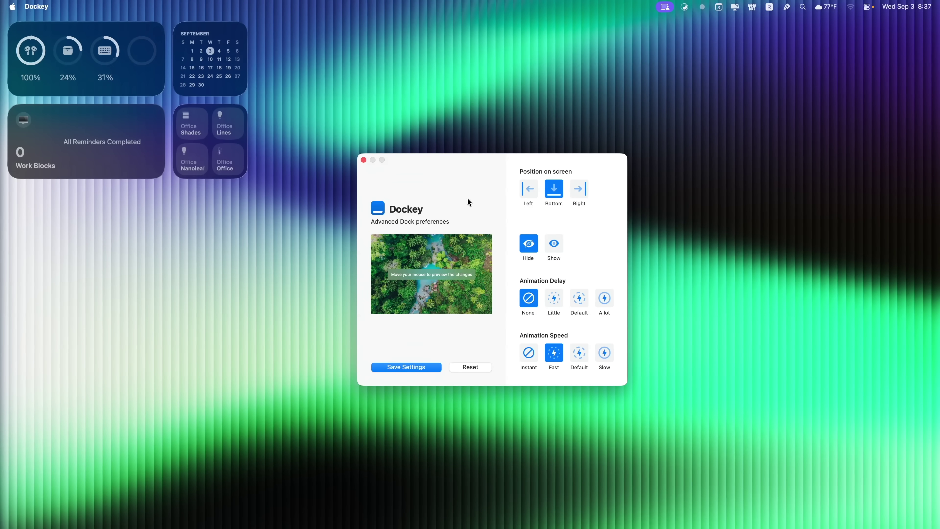
Step: Check the Dock's reveal behaviour and set Dockey's Animation Speed to Default
{"action": "mouse_move", "coordinate": [268, 519]}
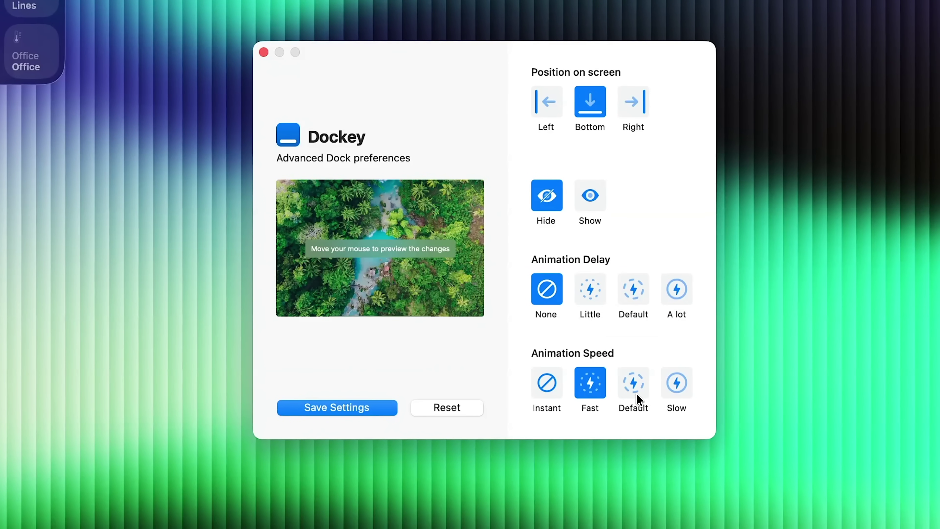
{"action": "left_click", "coordinate": [642, 384]}
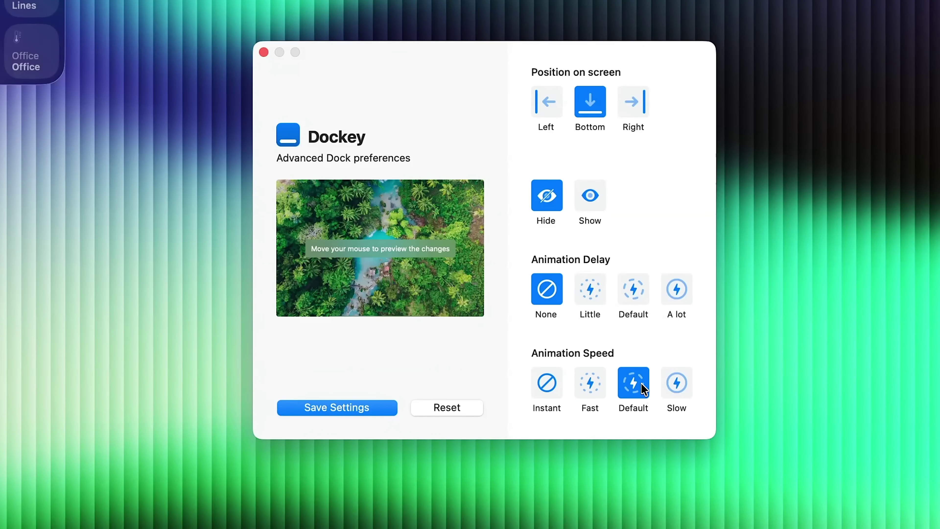
Step: Reset Dockey's preferences to their defaults and reveal the hidden Dock to check its timing
{"action": "left_click", "coordinate": [591, 292]}
{"action": "left_click", "coordinate": [446, 408]}
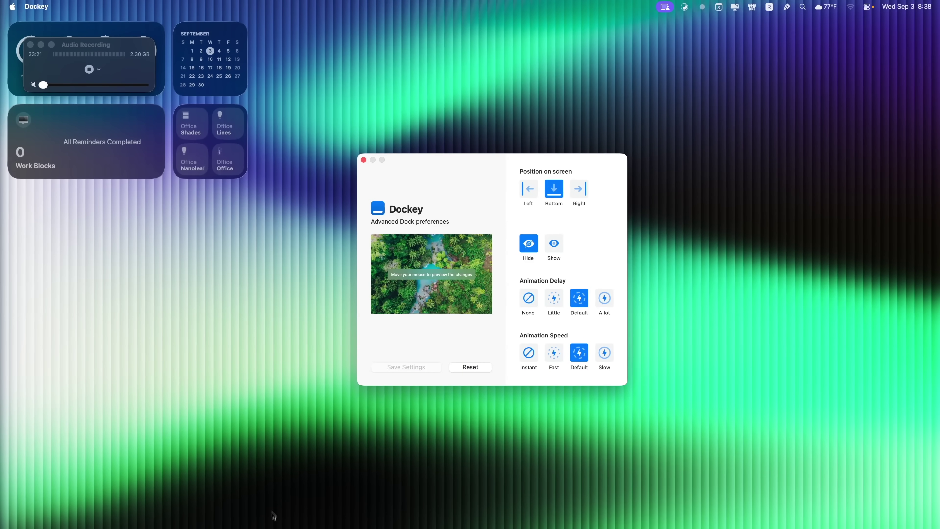
{"action": "mouse_move", "coordinate": [283, 522]}
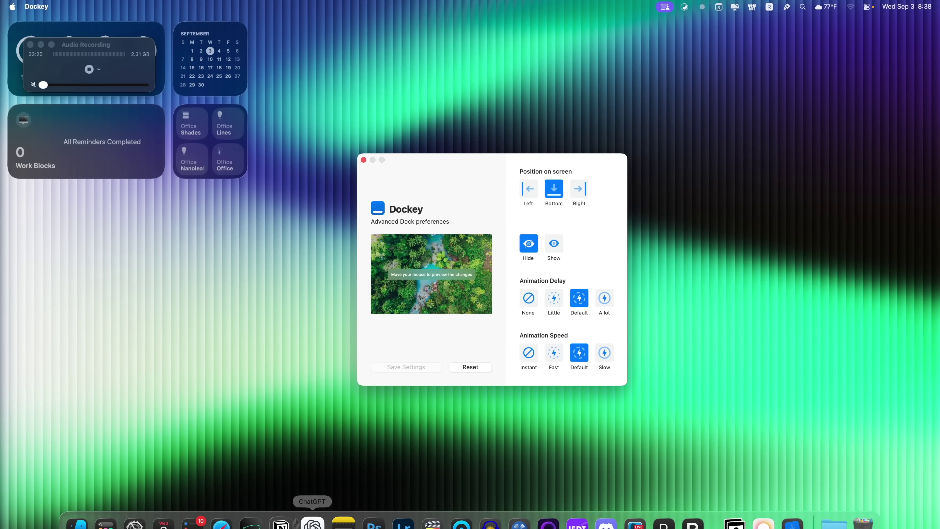
Step: Set Dockey's Animation Delay to None and Animation Speed to Instant, and save the settings
{"action": "left_click", "coordinate": [536, 305]}
{"action": "left_click", "coordinate": [525, 354]}
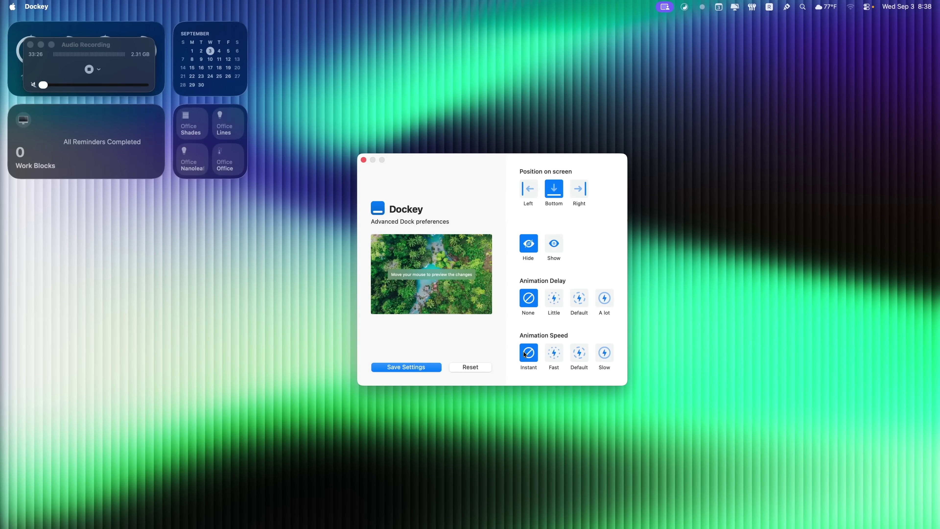
{"action": "left_click", "coordinate": [440, 366]}
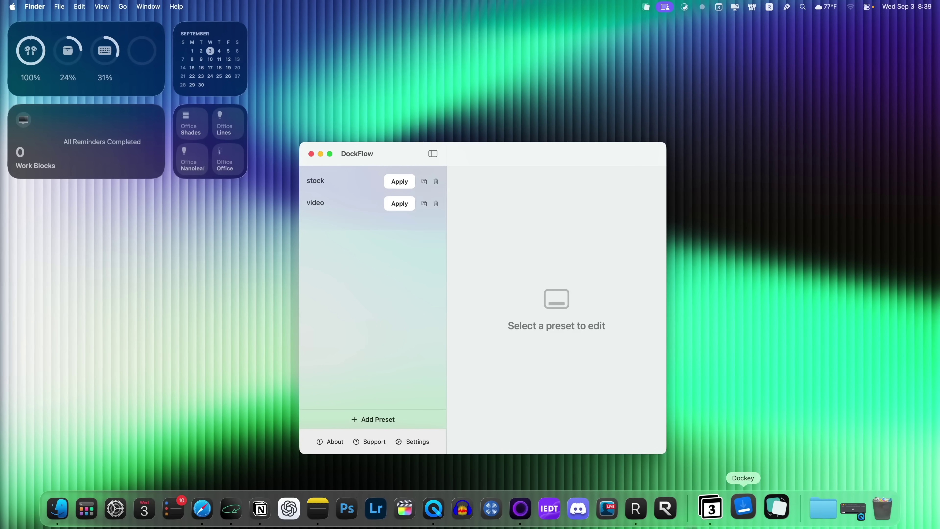
Step: Switch to DockFlow, apply the video preset, and view the apps in the custom preset
{"action": "left_click", "coordinate": [400, 205]}
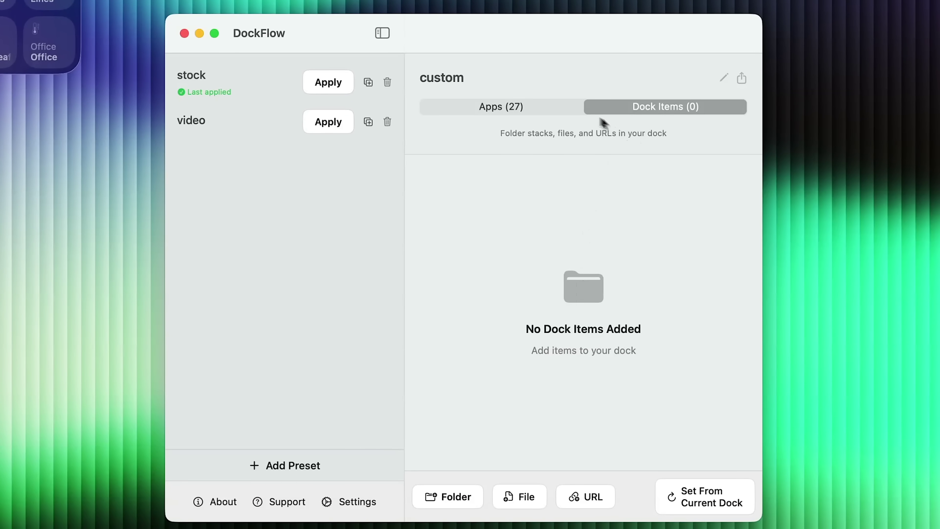
{"action": "left_click", "coordinate": [563, 108]}
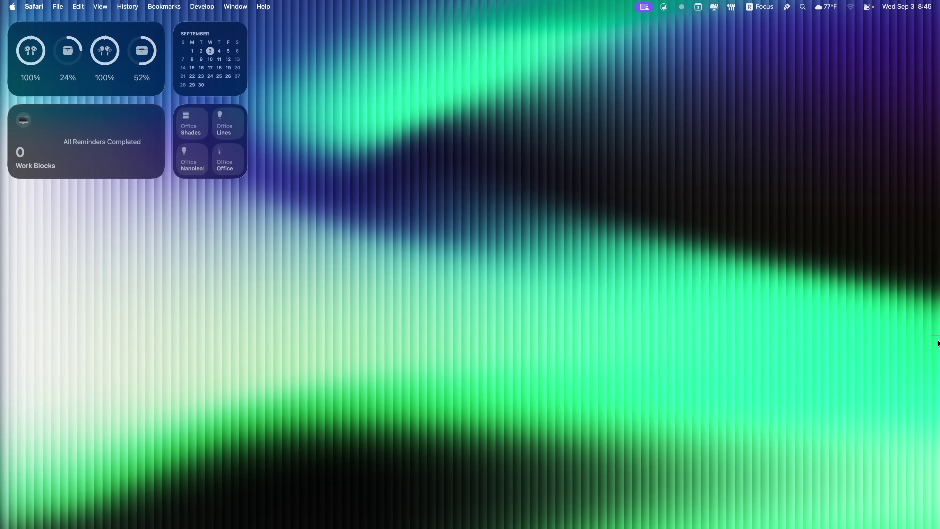
Step: Reveal the Sidebar Calendar and move Wednesday's 6:45 AM event to 8:00 – 9:00 AM
{"action": "mouse_move", "coordinate": [939, 213]}
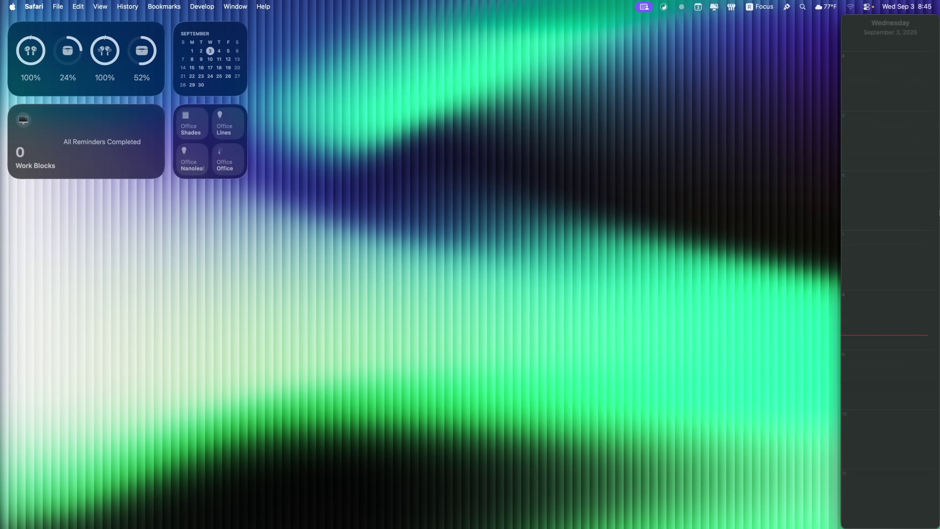
{"action": "scroll", "coordinate": [916, 199], "scroll_direction": "up", "scroll_amount": 2}
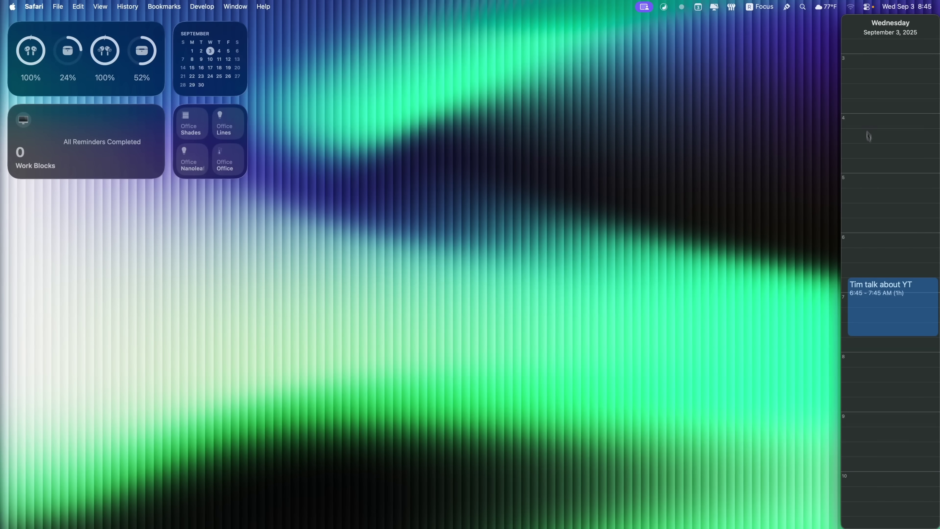
{"action": "scroll", "coordinate": [880, 111], "scroll_direction": "down", "scroll_amount": 3}
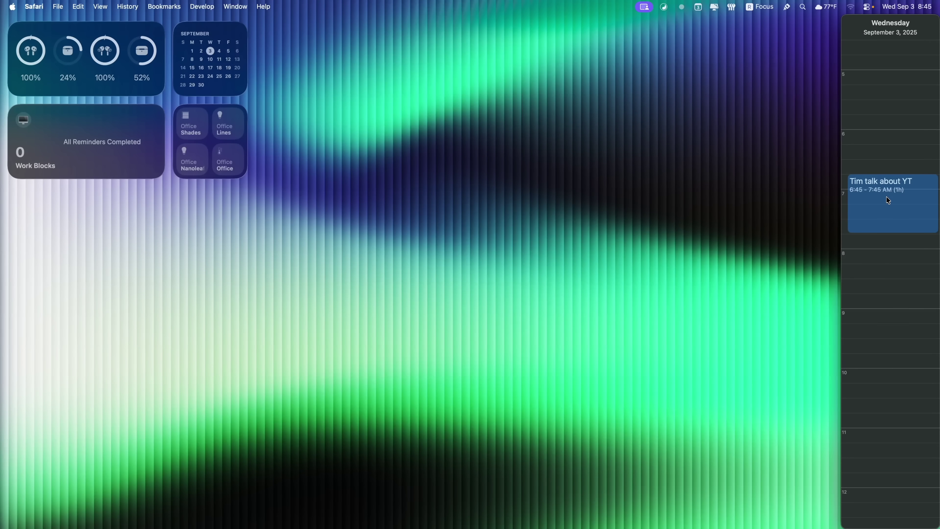
{"action": "left_click", "coordinate": [888, 224]}
{"action": "left_click_drag", "start_coordinate": [888, 219], "coordinate": [887, 295]}
{"action": "right_click", "coordinate": [887, 295]}
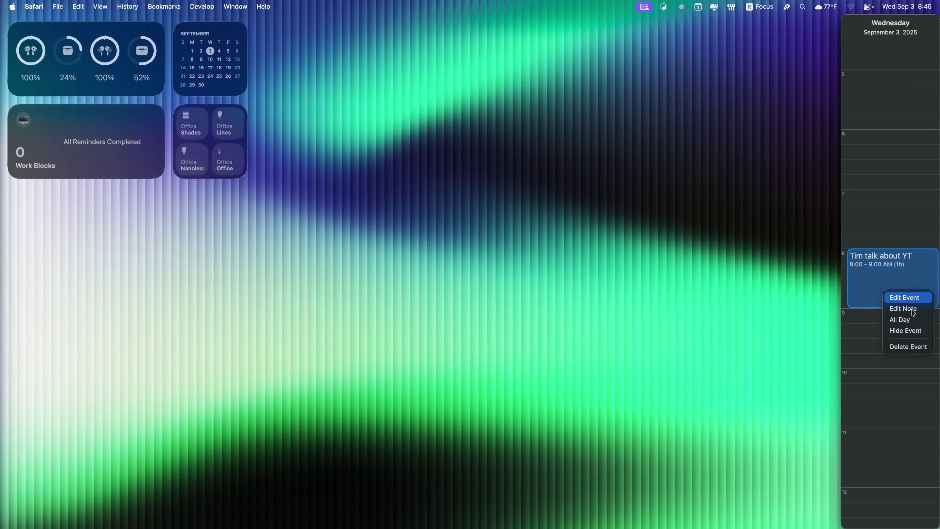
{"action": "left_click", "coordinate": [861, 357]}
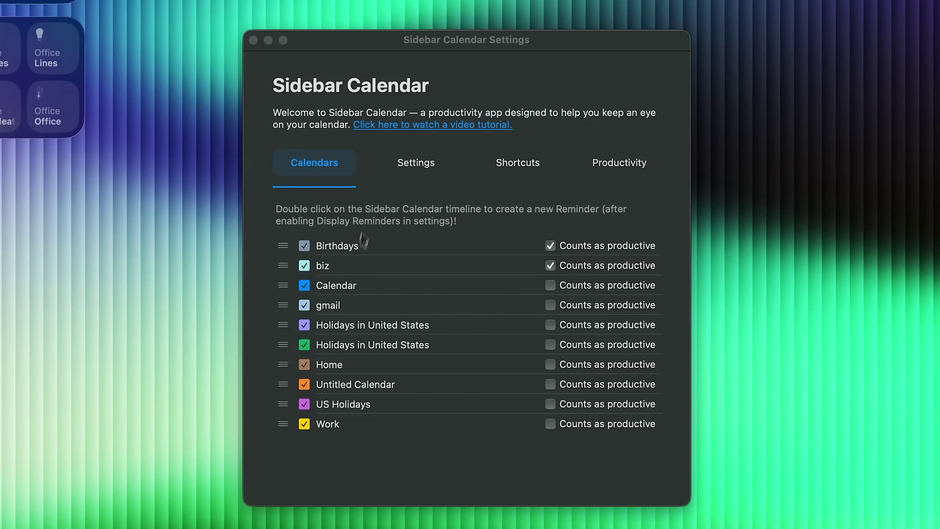
Step: Turn off Auto-Hide in the Sidebar Calendar settings and try the Dim Past Events option
{"action": "left_click_drag", "start_coordinate": [421, 46], "coordinate": [435, 54]}
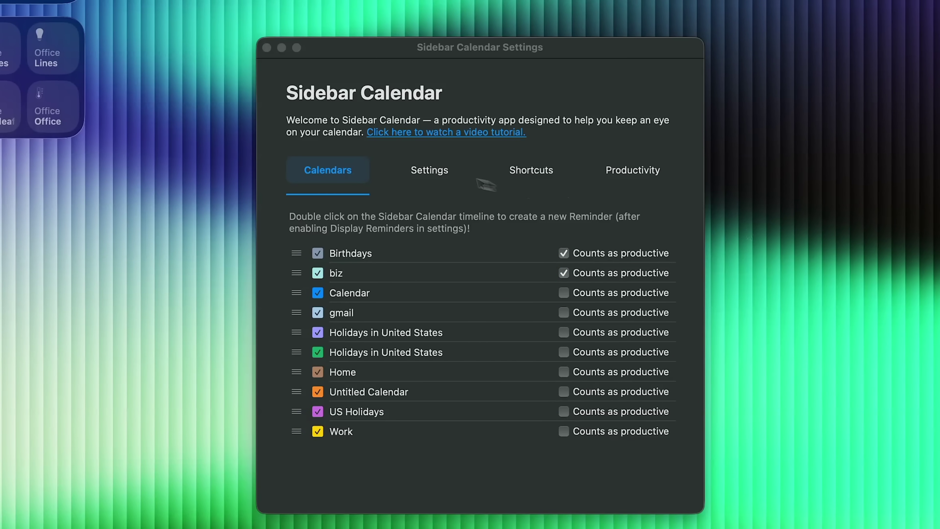
{"action": "left_click", "coordinate": [425, 174]}
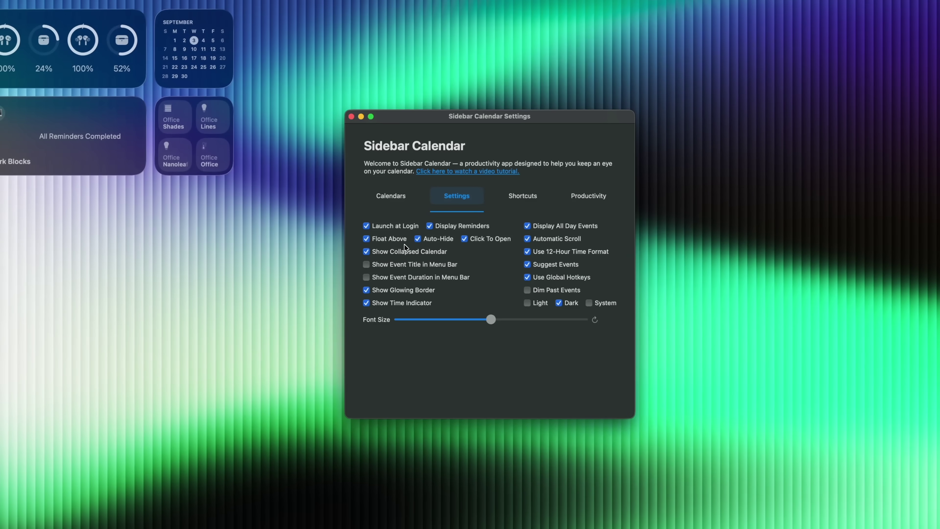
{"action": "left_click", "coordinate": [436, 241]}
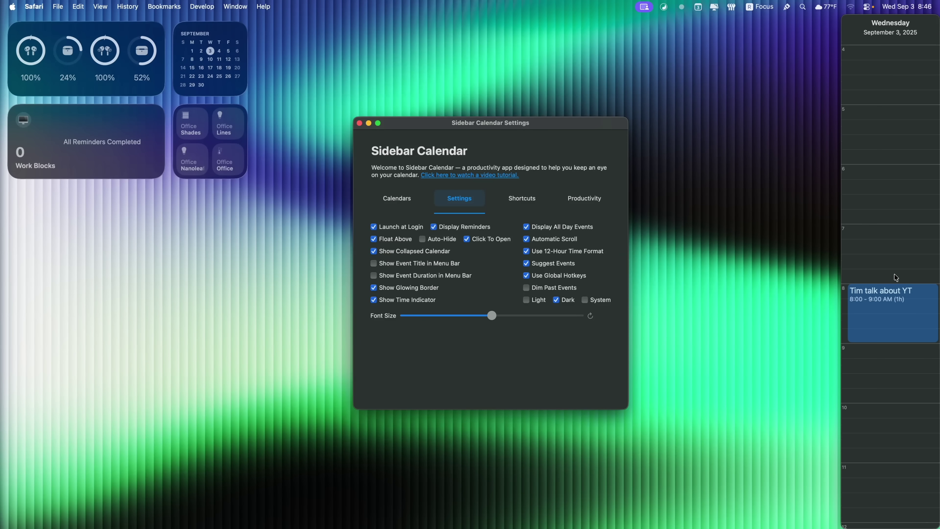
{"action": "left_click", "coordinate": [544, 289]}
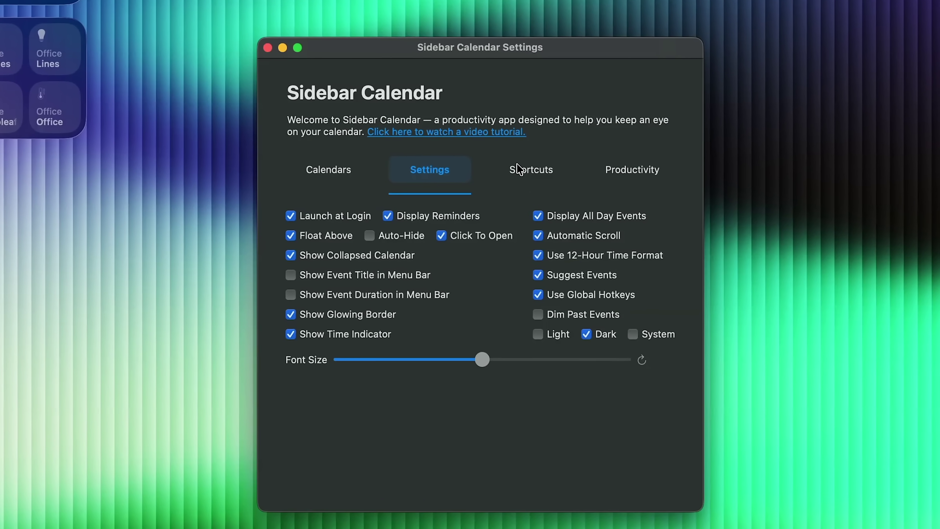
Step: Review Sidebar Calendar's keyboard shortcuts and the weekly productivity chart, including individual days such as Thu Sep 4
{"action": "left_click", "coordinate": [522, 198]}
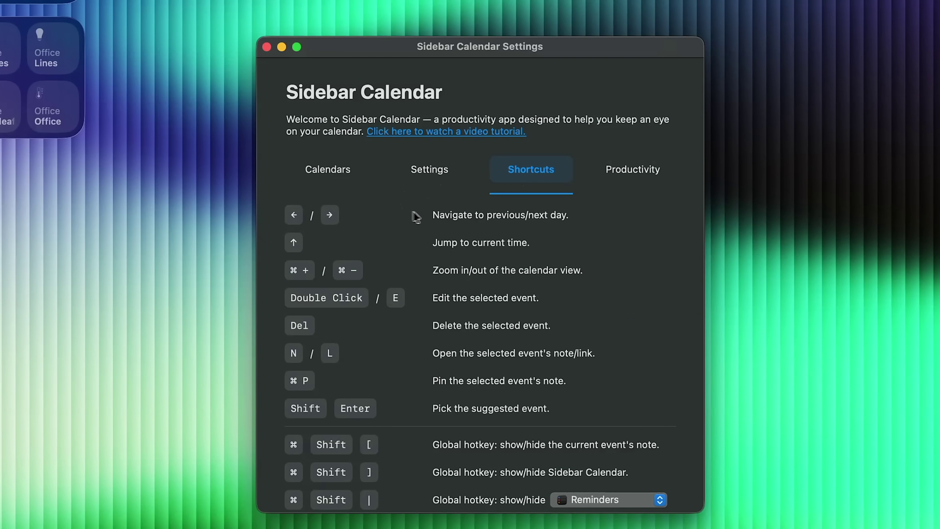
{"action": "left_click", "coordinate": [631, 173]}
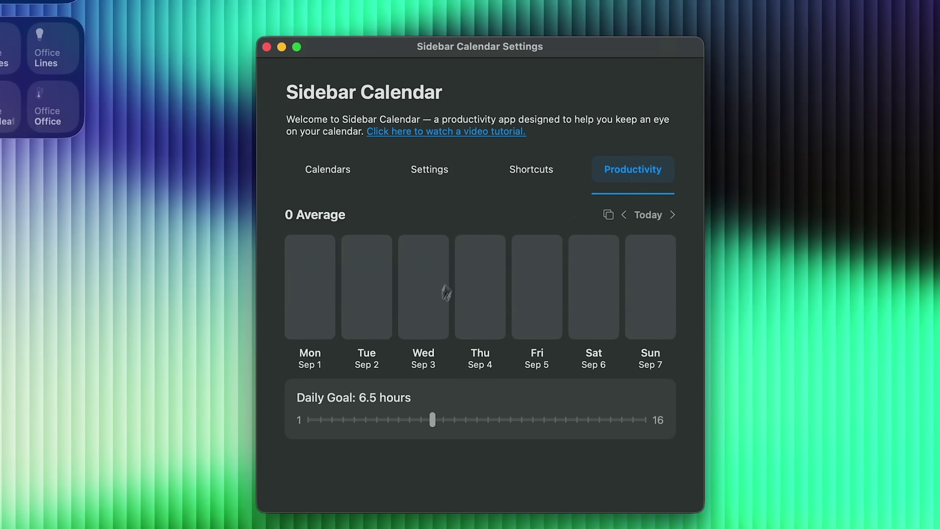
{"action": "left_click", "coordinate": [420, 323]}
{"action": "left_click", "coordinate": [465, 323]}
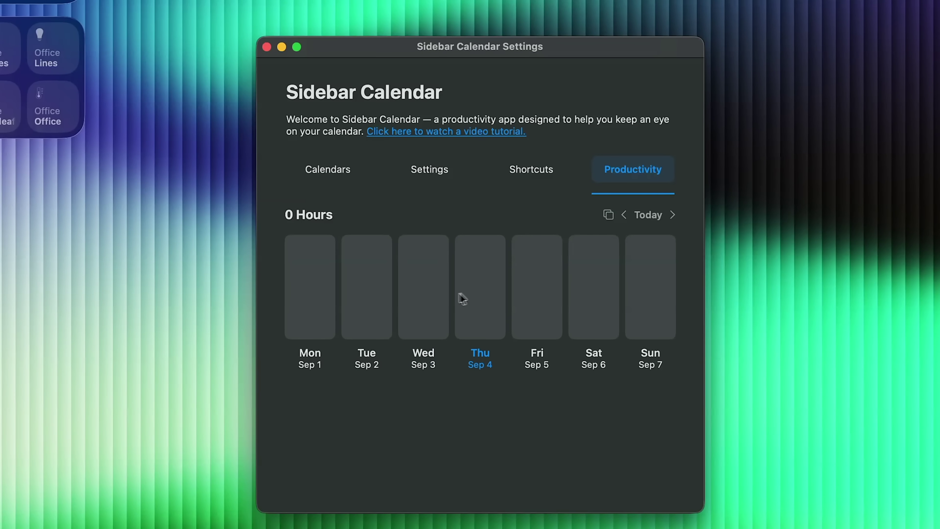
{"action": "left_click", "coordinate": [439, 301]}
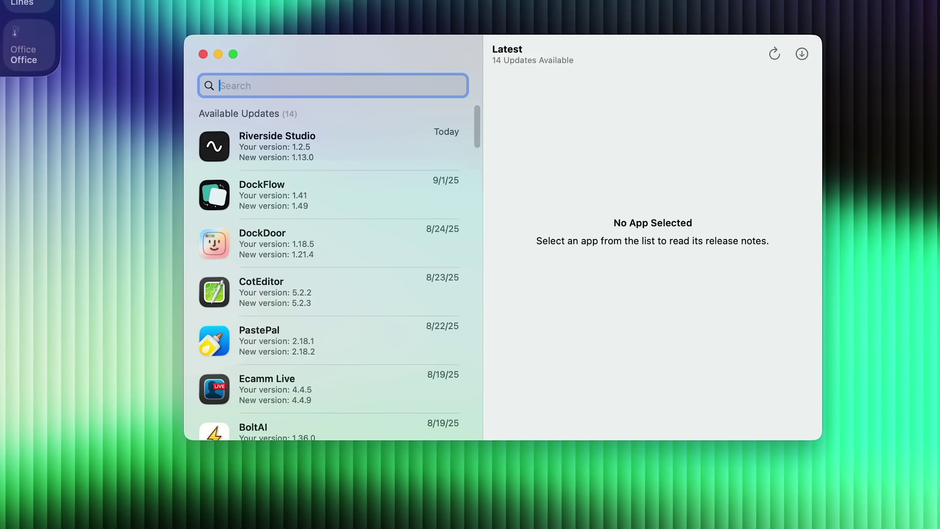
Step: Enlarge and reposition the Latest window and start the Riverside Studio update
{"action": "left_click_drag", "start_coordinate": [820, 440], "coordinate": [859, 509]}
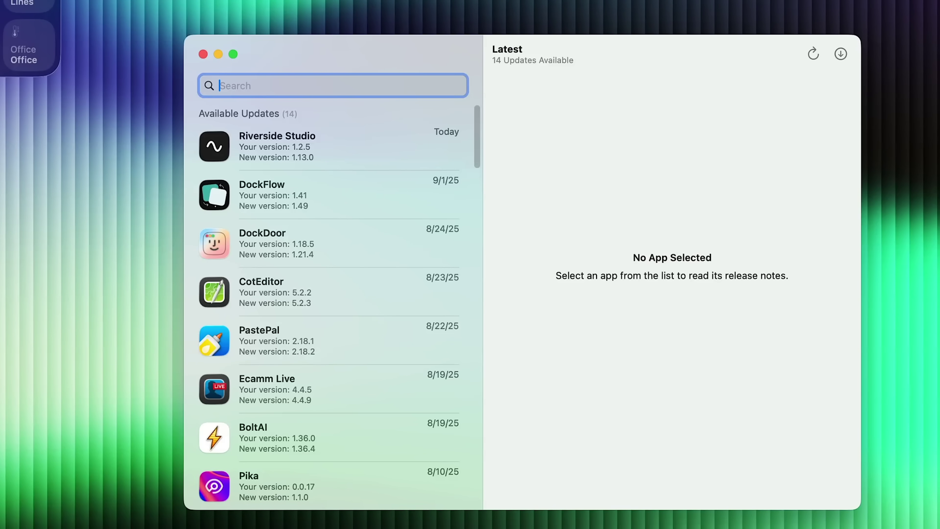
{"action": "left_click_drag", "start_coordinate": [399, 52], "coordinate": [390, 27]}
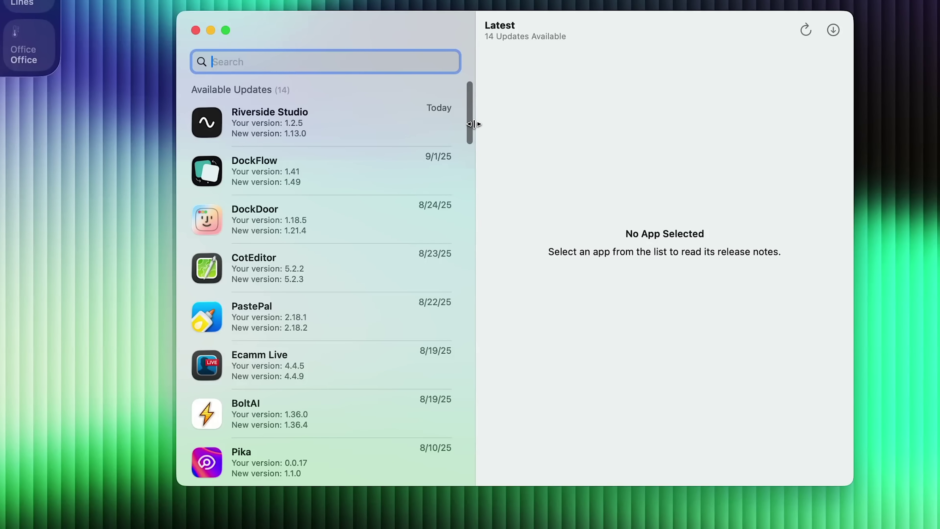
{"action": "left_click_drag", "start_coordinate": [471, 123], "coordinate": [472, 69]}
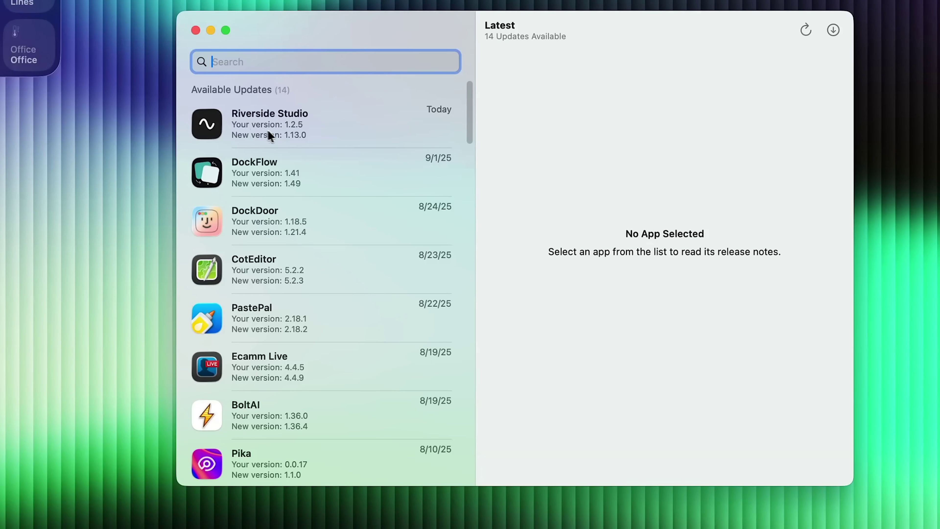
{"action": "left_click", "coordinate": [310, 138]}
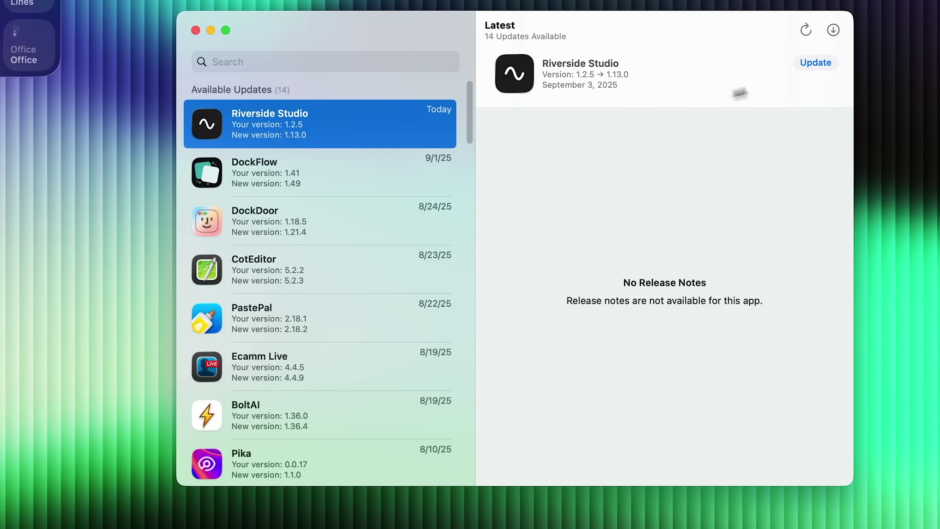
{"action": "left_click", "coordinate": [805, 68]}
Step: Examine the available update commands and the release notes for DockFlow, BoltAI, PastePal, Ecamm Live and CotEditor
{"action": "left_click", "coordinate": [367, 193]}
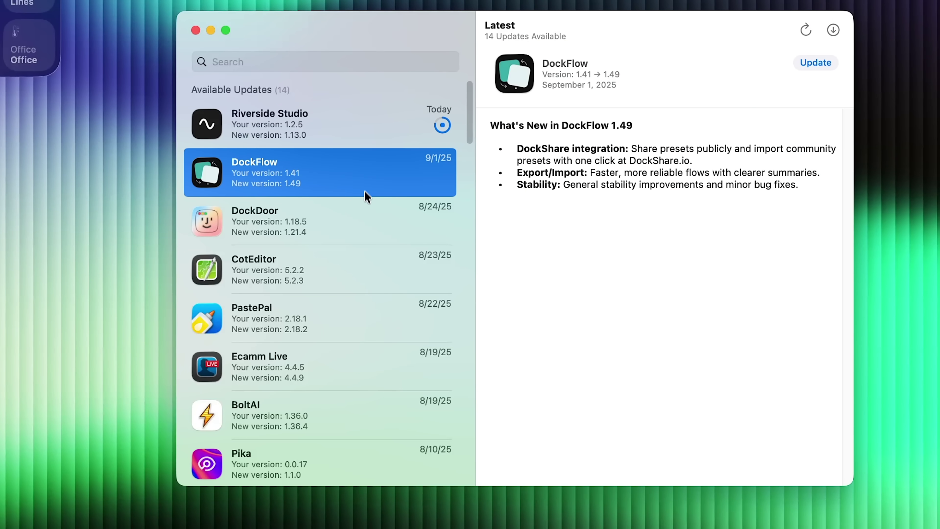
{"action": "left_click", "coordinate": [363, 412]}
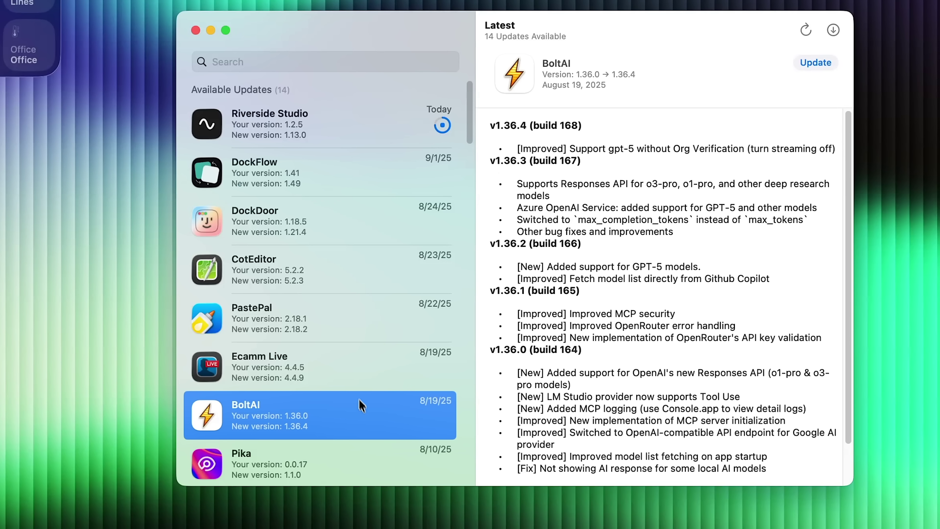
{"action": "left_click", "coordinate": [352, 381]}
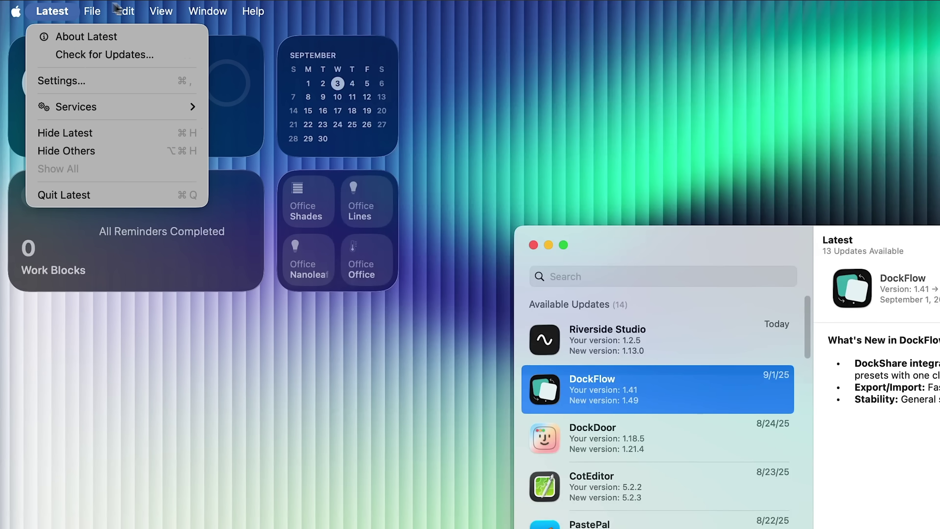
{"action": "mouse_move", "coordinate": [90, 11]}
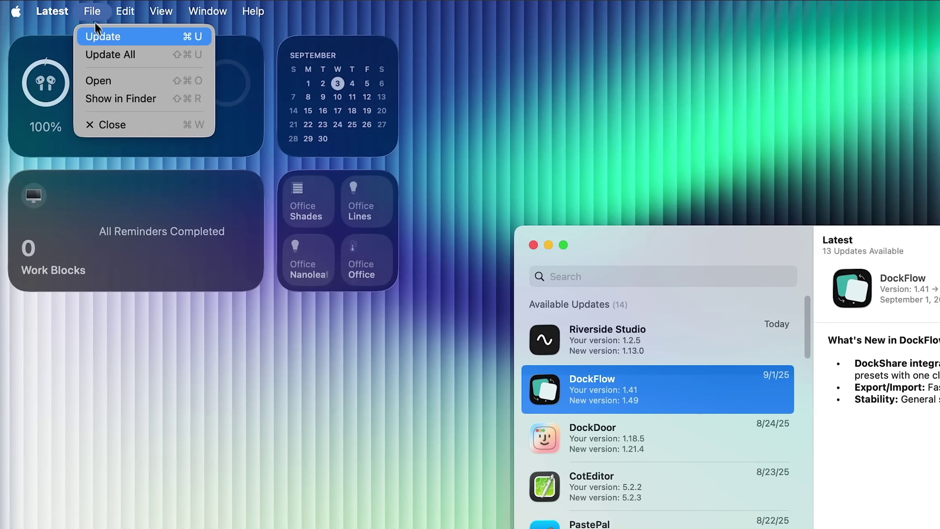
{"action": "left_click", "coordinate": [93, 10]}
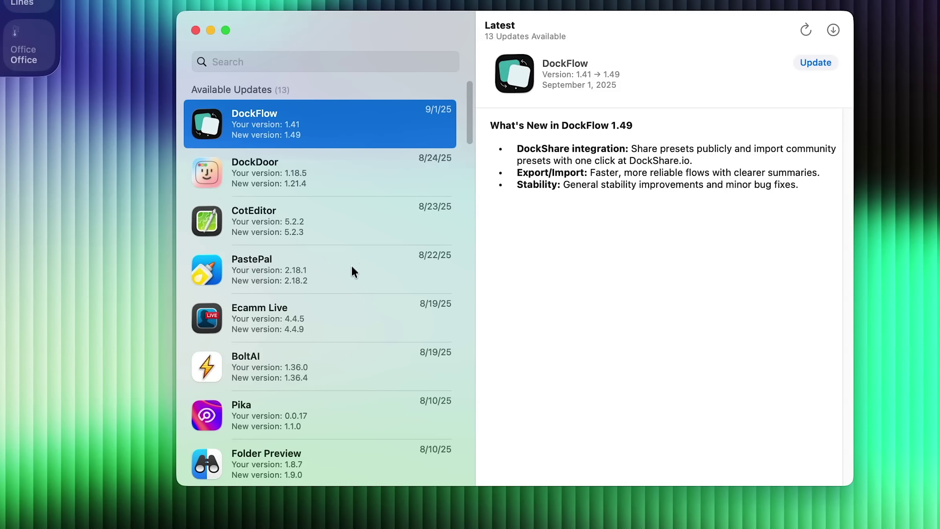
{"action": "left_click", "coordinate": [689, 486]}
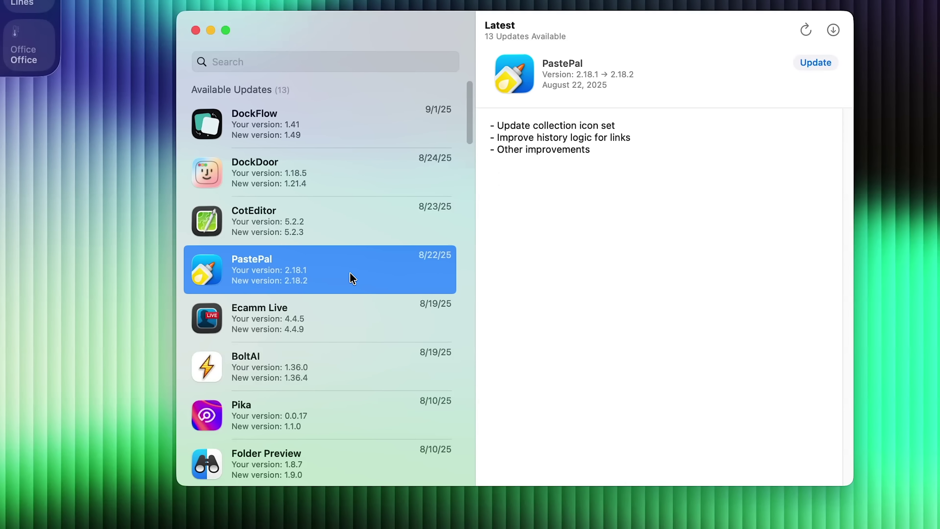
{"action": "left_click", "coordinate": [293, 325]}
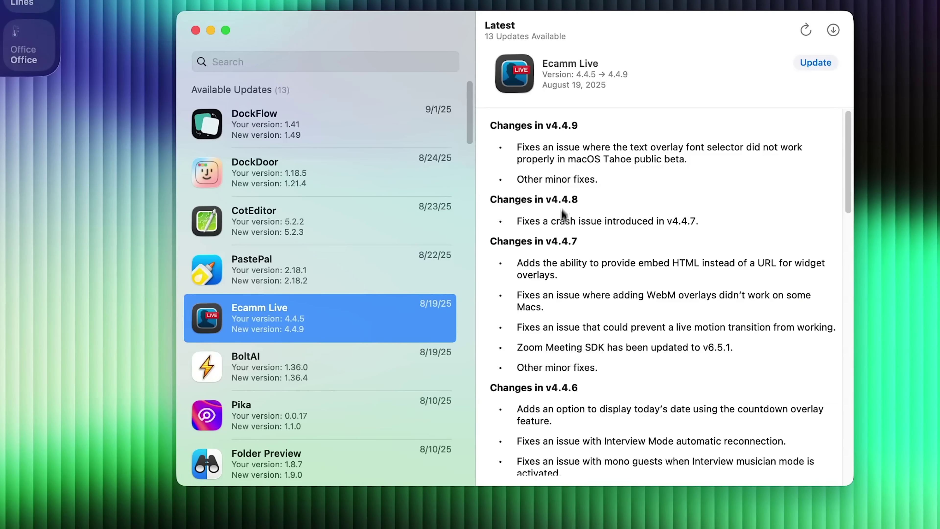
{"action": "left_click", "coordinate": [322, 209]}
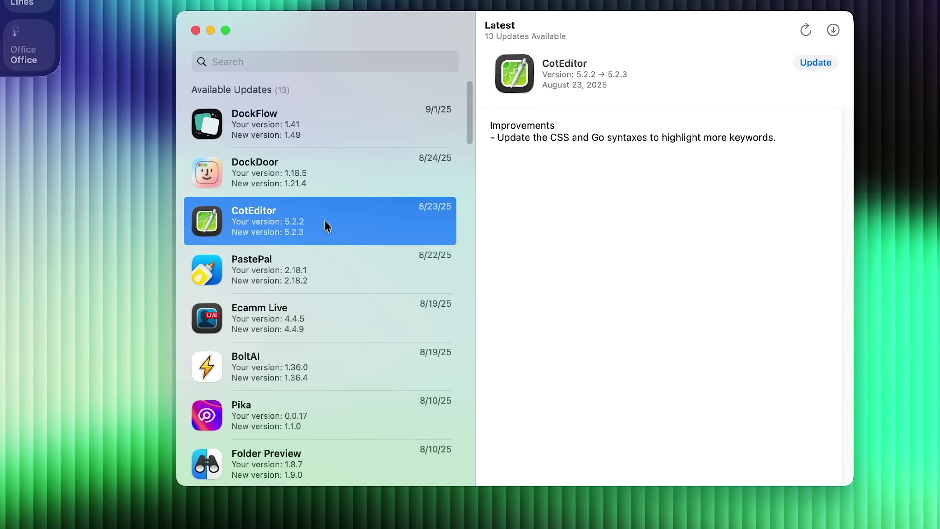
Step: Start the updates for PastePal and BoltAI after viewing their release notes
{"action": "left_click", "coordinate": [361, 282]}
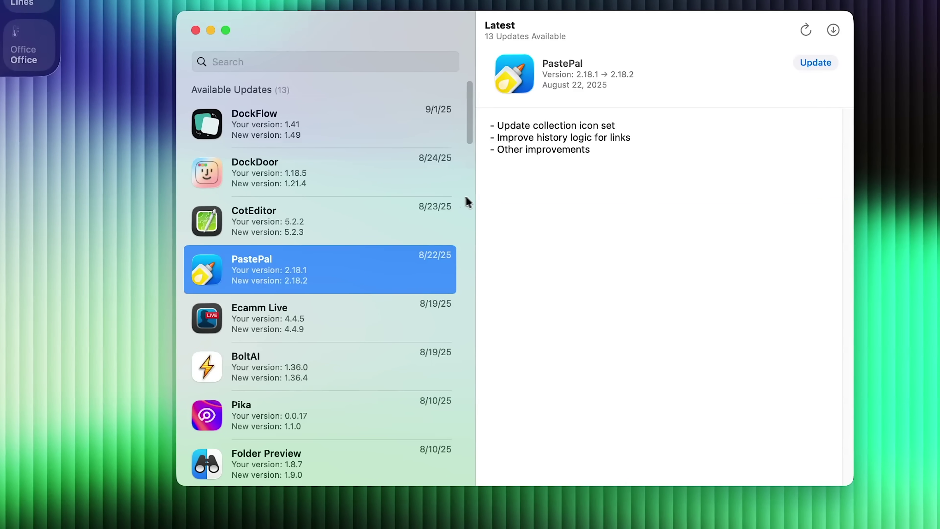
{"action": "left_click_drag", "start_coordinate": [492, 124], "coordinate": [659, 168]}
{"action": "left_click", "coordinate": [812, 64]}
{"action": "left_click", "coordinate": [375, 353]}
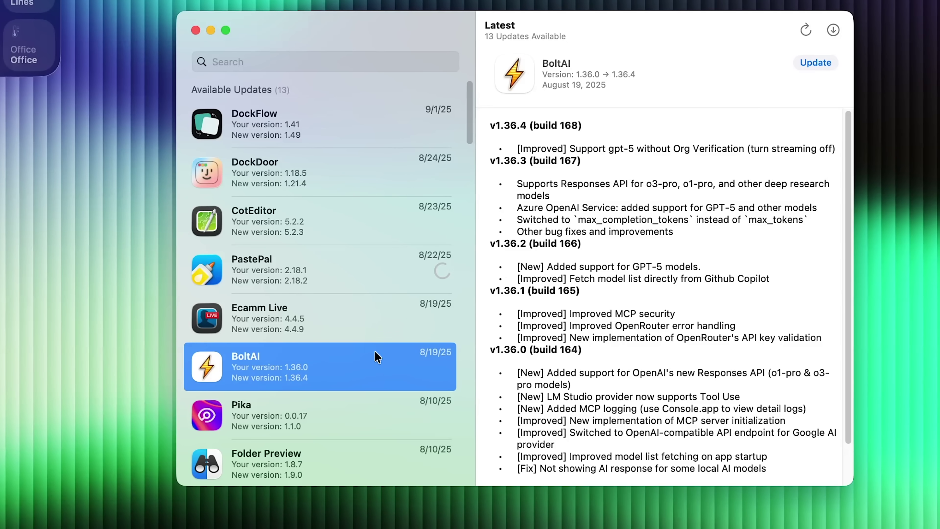
{"action": "left_click", "coordinate": [816, 63]}
Step: Find Pika in the available updates and examine its release notes
{"action": "scroll", "coordinate": [283, 356], "scroll_direction": "down", "scroll_amount": 3}
{"action": "left_click", "coordinate": [283, 355]}
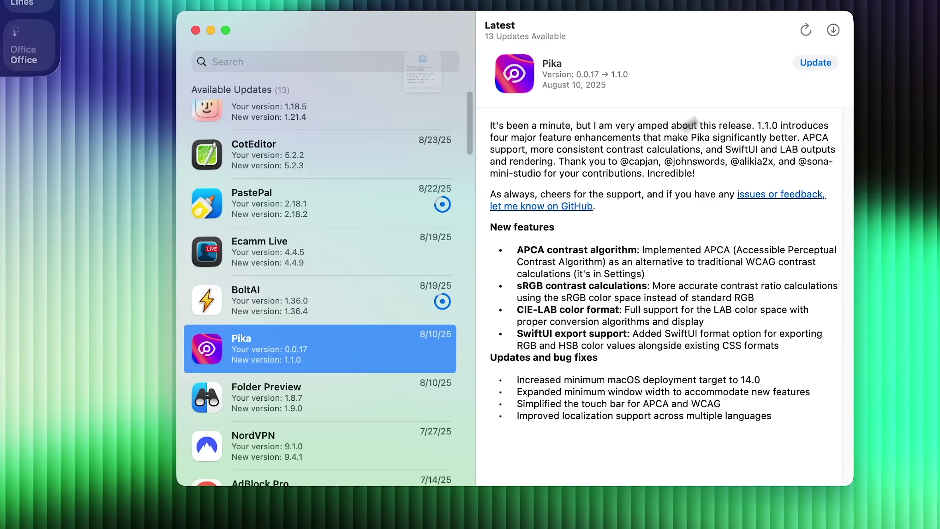
{"action": "left_click", "coordinate": [467, 155]}
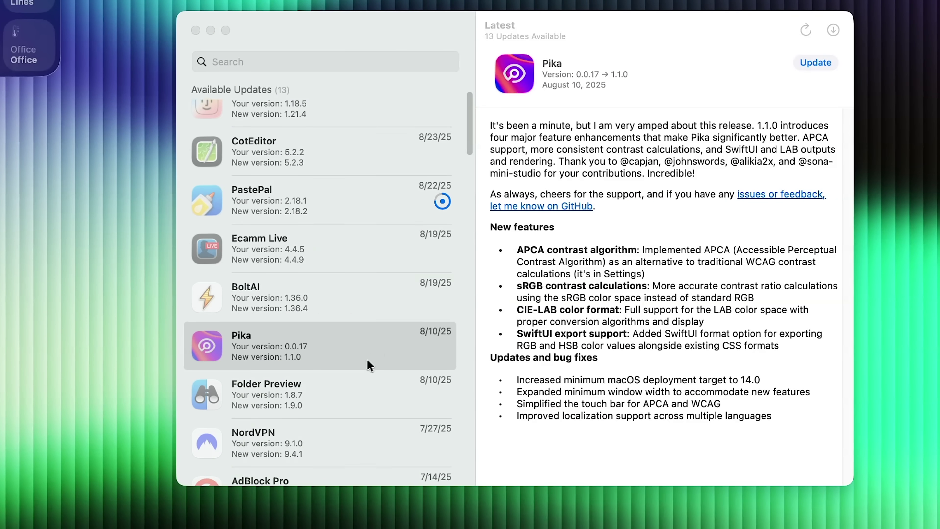
Step: Allow PastePal to quit so its pending update can be installed
{"action": "scroll", "coordinate": [367, 362], "scroll_direction": "down", "scroll_amount": 3}
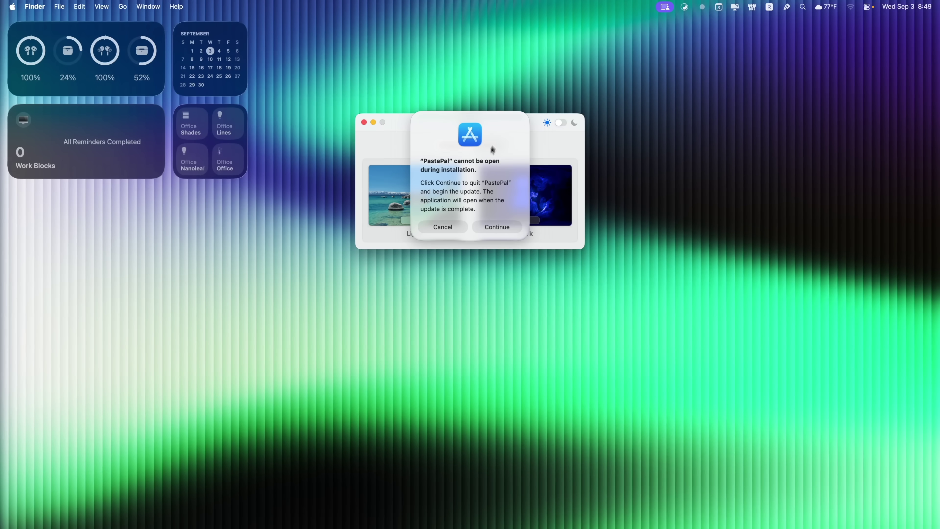
{"action": "left_click", "coordinate": [482, 226]}
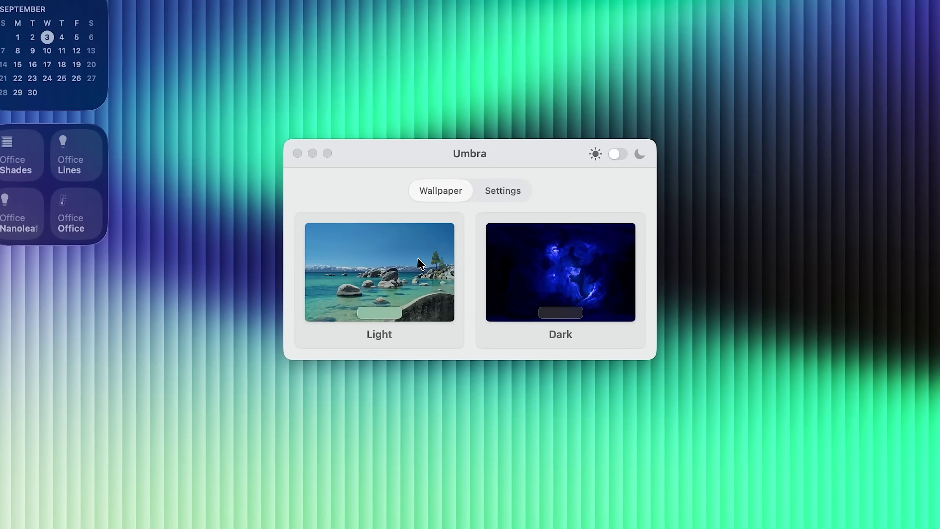
Step: Switch to Umbra and examine the image source options for the Light and Dark wallpapers
{"action": "left_click", "coordinate": [585, 280]}
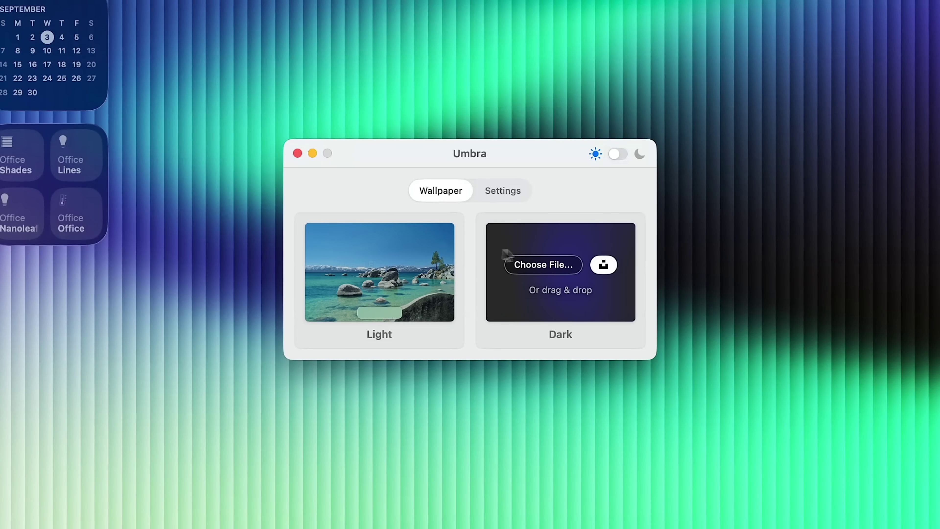
{"action": "mouse_move", "coordinate": [363, 257]}
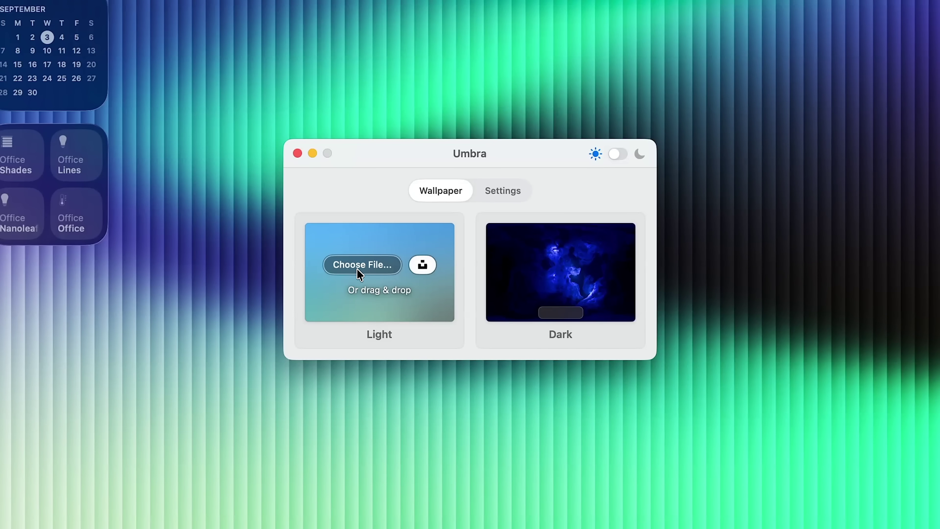
{"action": "left_click", "coordinate": [430, 270]}
{"action": "mouse_move", "coordinate": [537, 301]}
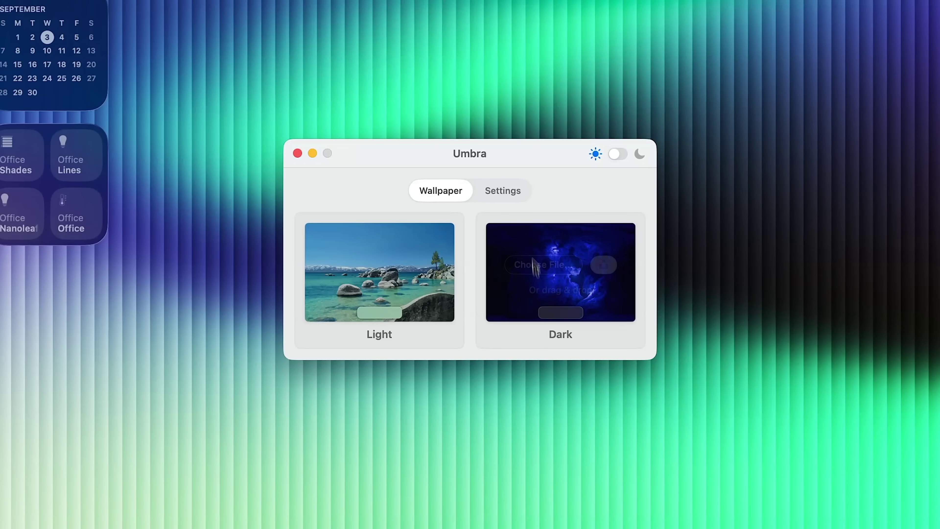
Step: Switch the system appearance to dark and back to light with Umbra, and open its settings
{"action": "left_click", "coordinate": [614, 158]}
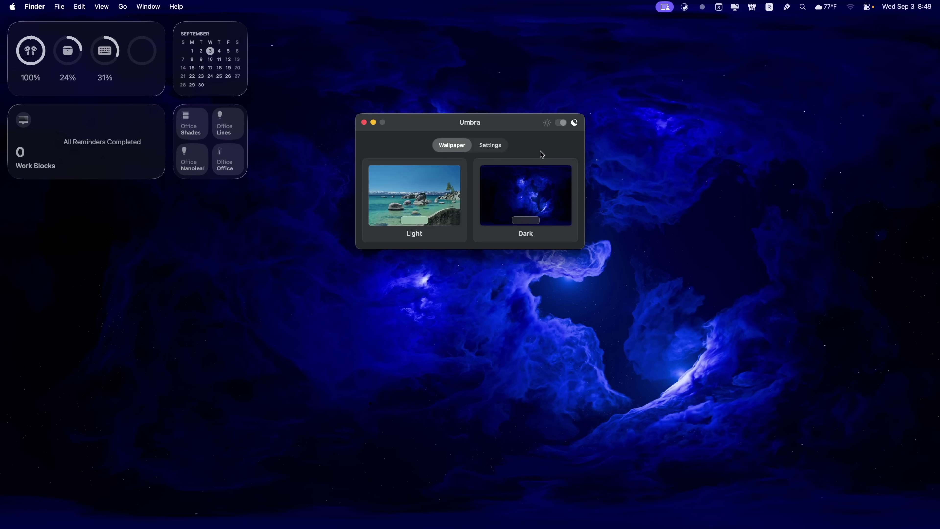
{"action": "mouse_move", "coordinate": [598, 251]}
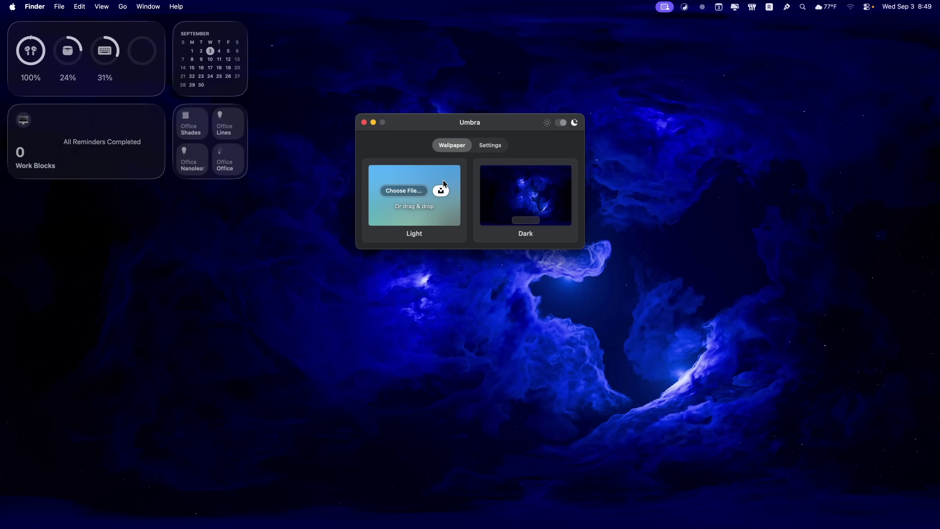
{"action": "left_click", "coordinate": [561, 122]}
{"action": "left_click", "coordinate": [491, 144]}
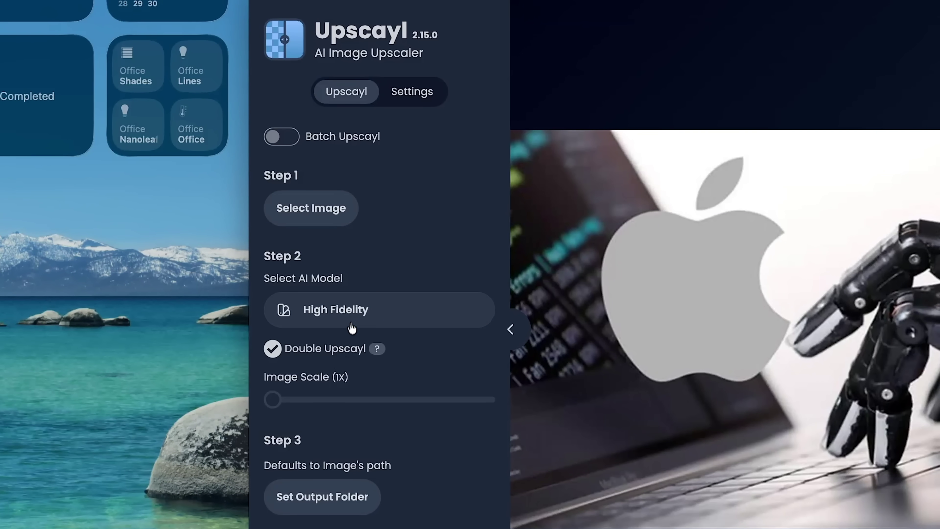
Step: Switch to Upscayl, browse the available AI models and select Digital Art for the robot hand image
{"action": "left_click", "coordinate": [342, 299]}
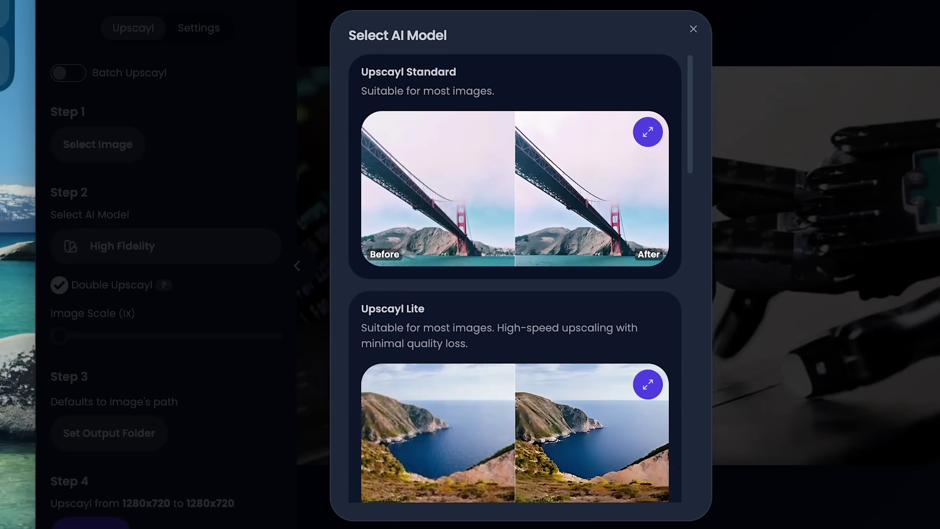
{"action": "left_click_drag", "start_coordinate": [691, 99], "coordinate": [699, 437]}
{"action": "scroll", "coordinate": [532, 319], "scroll_direction": "up", "scroll_amount": 1}
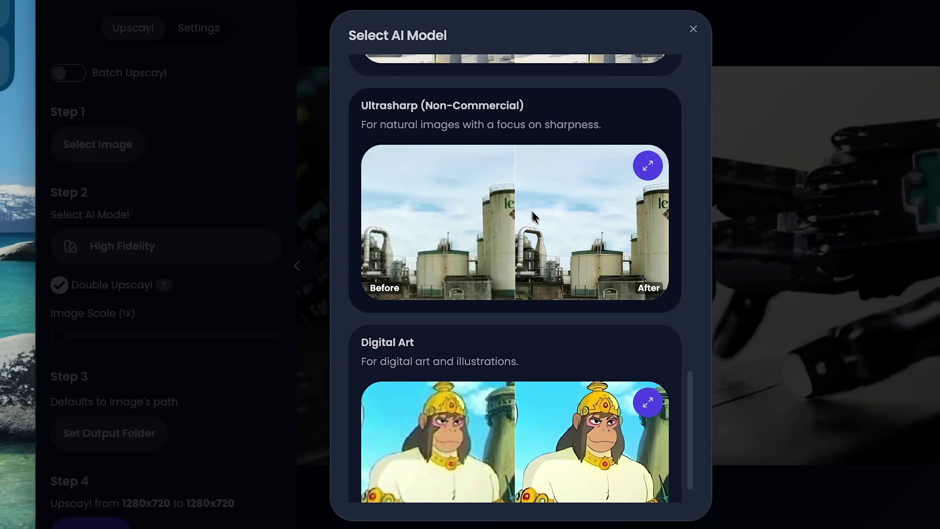
{"action": "scroll", "coordinate": [531, 282], "scroll_direction": "down", "scroll_amount": 1}
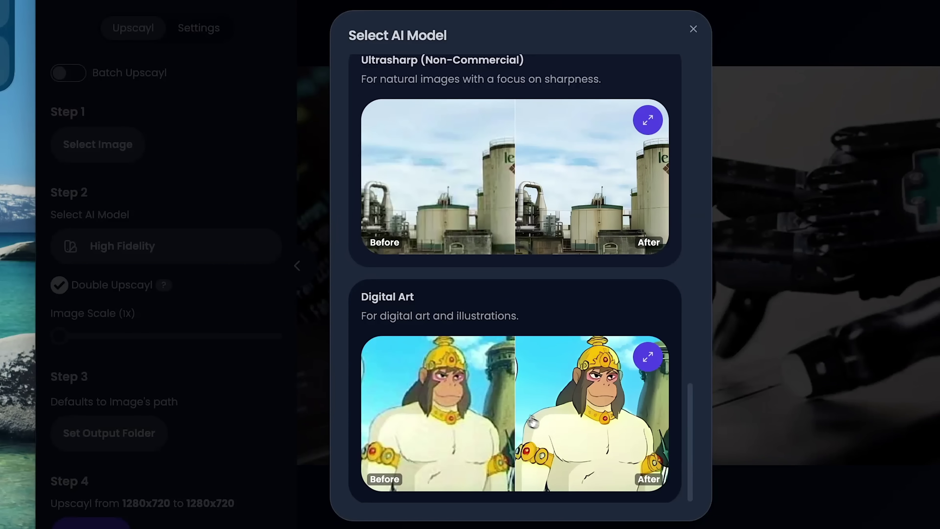
{"action": "left_click", "coordinate": [542, 416]}
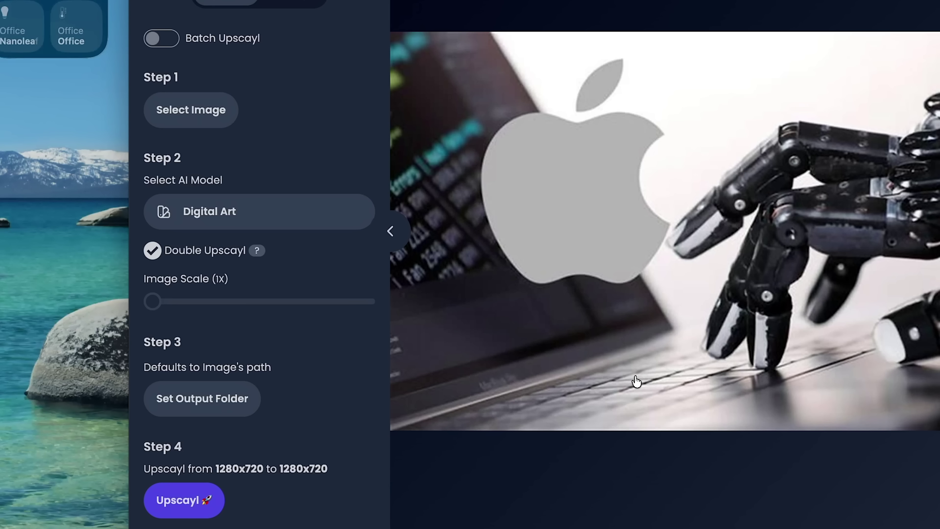
Step: Set the image scale to 2X with Double Upscayl enabled and start upscaling the image
{"action": "mouse_move", "coordinate": [256, 255]}
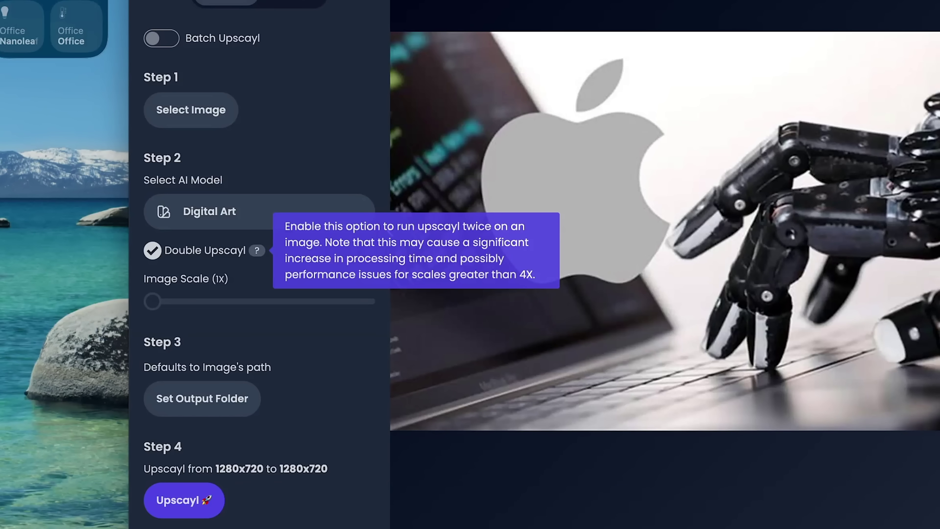
{"action": "left_click", "coordinate": [216, 299]}
{"action": "left_click_drag", "start_coordinate": [217, 304], "coordinate": [162, 303]}
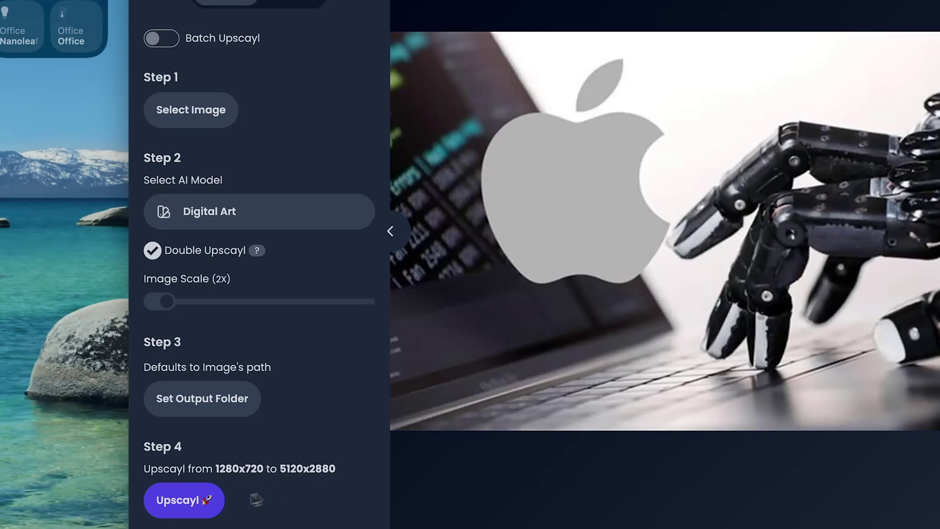
{"action": "left_click", "coordinate": [218, 501]}
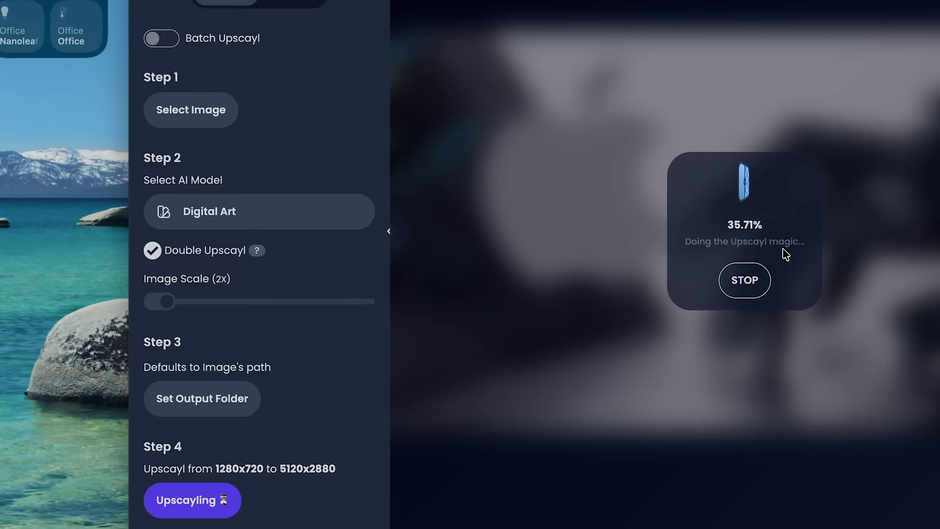